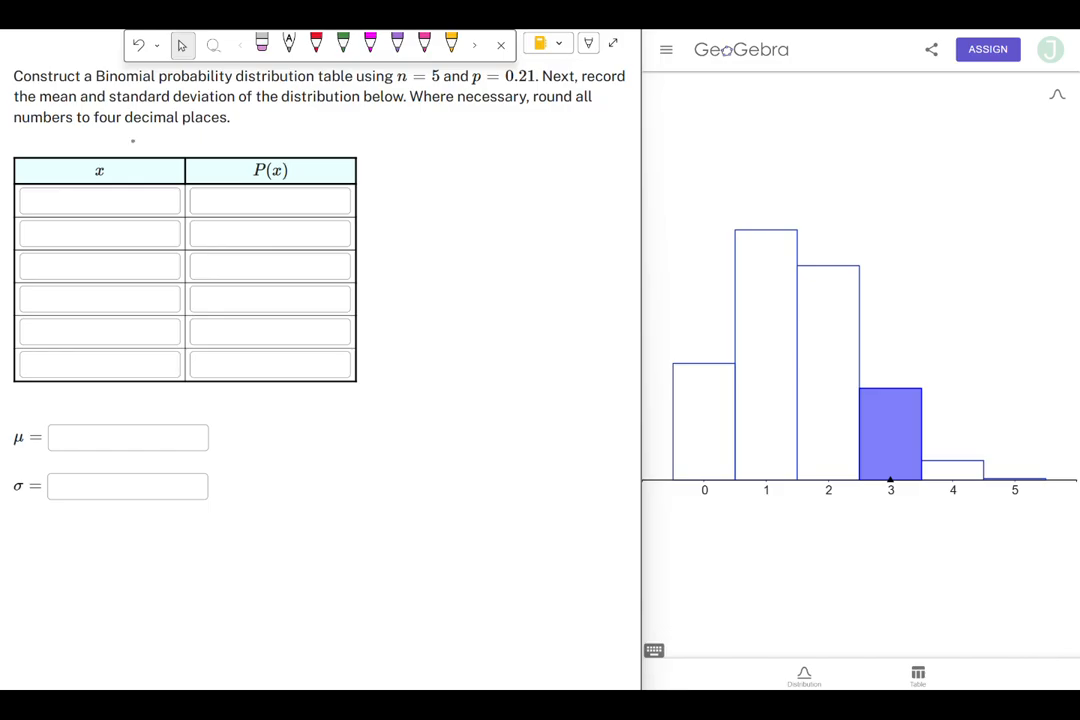
- Annotate the x column as 'Random Variable' and write 'Success' and 'Failure' headings beside the table
mouse_move(139, 128)
left_mouse_down()
mouse_move(140, 139)
mouse_move(249, 132)
mouse_move(198, 138)
left_mouse_up()
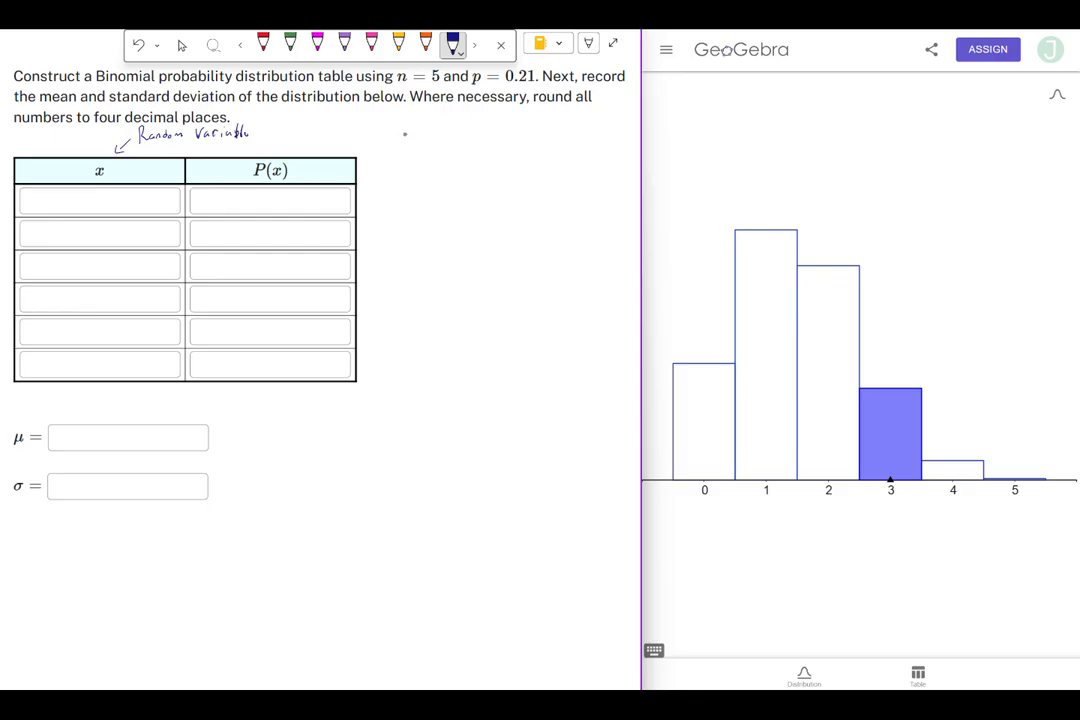
mouse_move(403, 133)
left_mouse_down()
mouse_move(397, 145)
mouse_move(417, 143)
left_mouse_up()
mouse_move(427, 137)
left_mouse_down()
mouse_move(488, 148)
mouse_move(498, 136)
left_mouse_up()
left_click_drag(507, 139, 523, 143)
left_click(517, 134)
left_click_drag(527, 137, 547, 139)
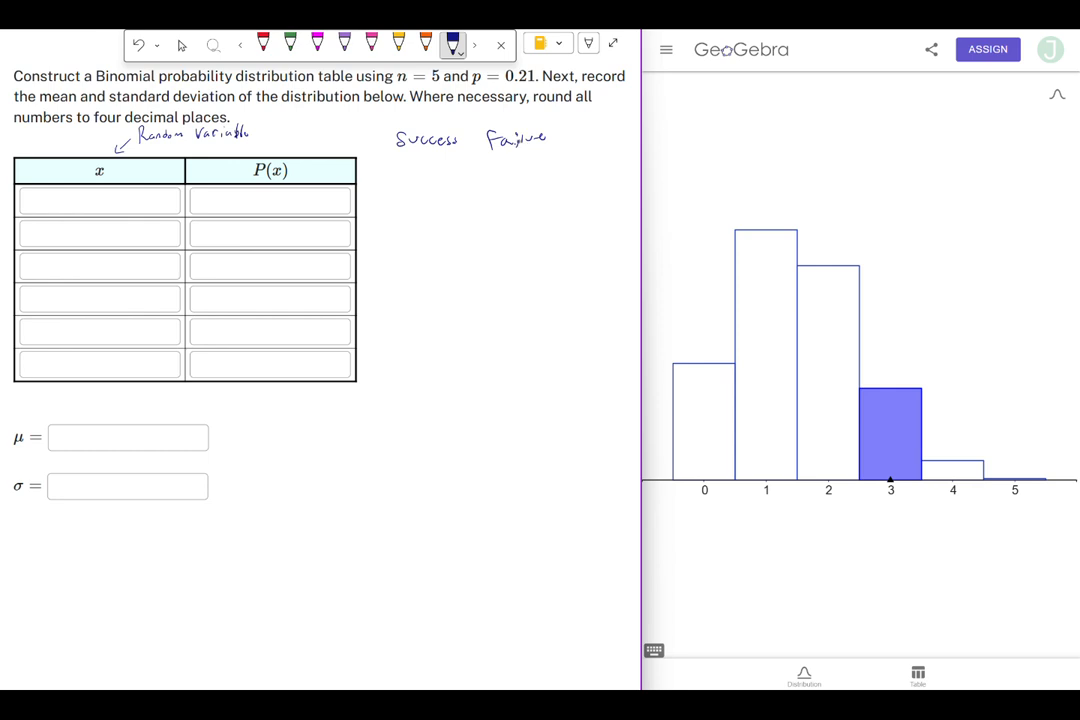
left_click_drag(536, 135, 537, 143)
- Underline p = 0.21 in the problem and the Success/Failure headings
left_click_drag(471, 84, 521, 86)
left_click_drag(388, 155, 536, 153)
- List success counts 0 to 5 with matching failure counts 5 to 0 under the headings
mouse_move(423, 163)
left_mouse_down()
mouse_move(418, 178)
mouse_move(424, 164)
left_mouse_up()
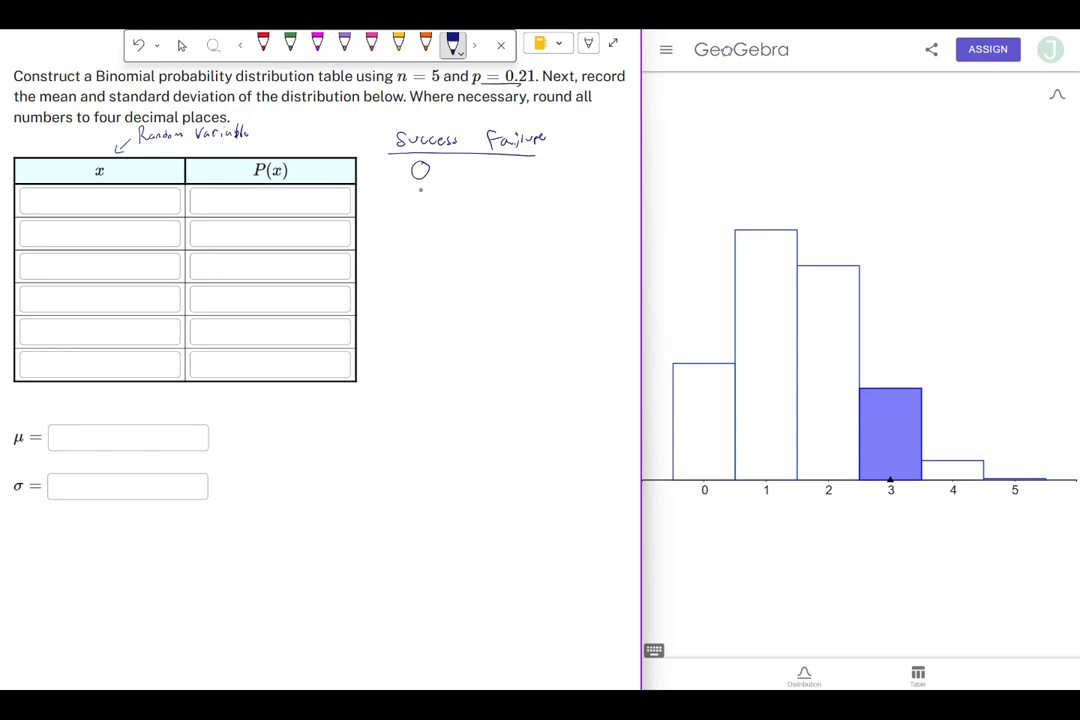
left_click_drag(505, 161, 502, 174)
left_click_drag(413, 185, 420, 202)
left_click_drag(503, 181, 508, 196)
left_click_drag(413, 210, 424, 221)
left_click_drag(503, 204, 503, 217)
left_click_drag(412, 230, 413, 242)
left_click_drag(502, 226, 506, 240)
left_click_drag(413, 253, 418, 264)
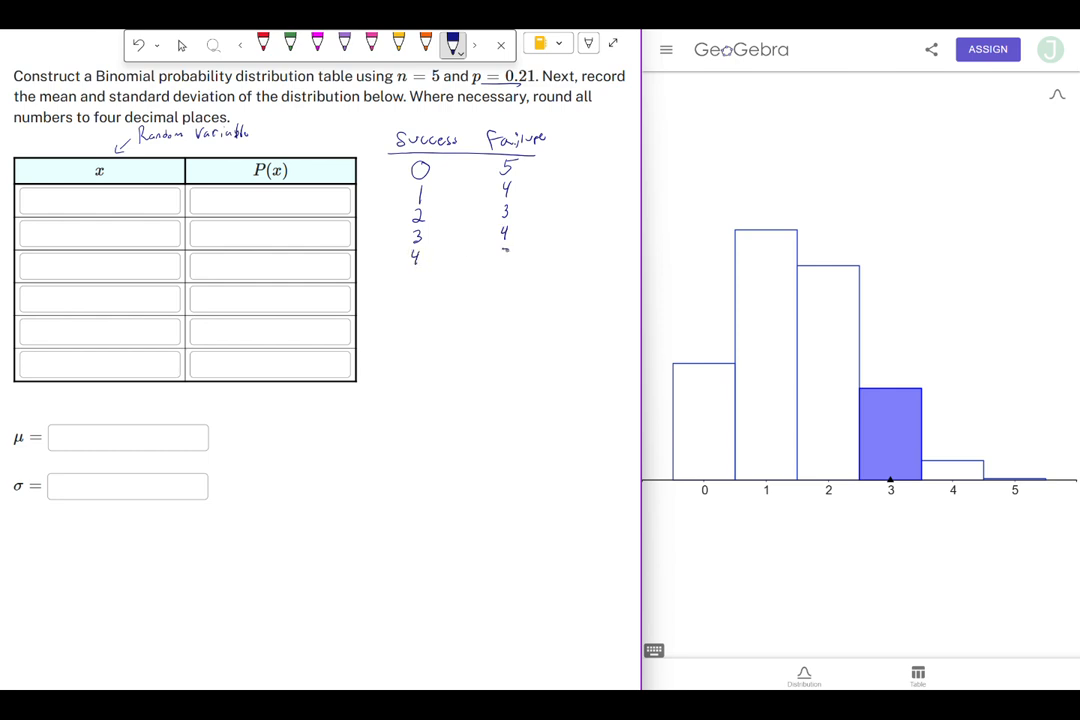
key("e")
mouse_move(508, 243)
left_mouse_down()
mouse_move(505, 232)
mouse_move(504, 260)
left_mouse_up()
key("p")
left_click_drag(414, 273, 411, 287)
left_click_drag(507, 272, 506, 273)
- Write the x values 0 through 5 in the table's x column and mark the P(x) column with an arrow
left_click_drag(95, 195, 92, 368)
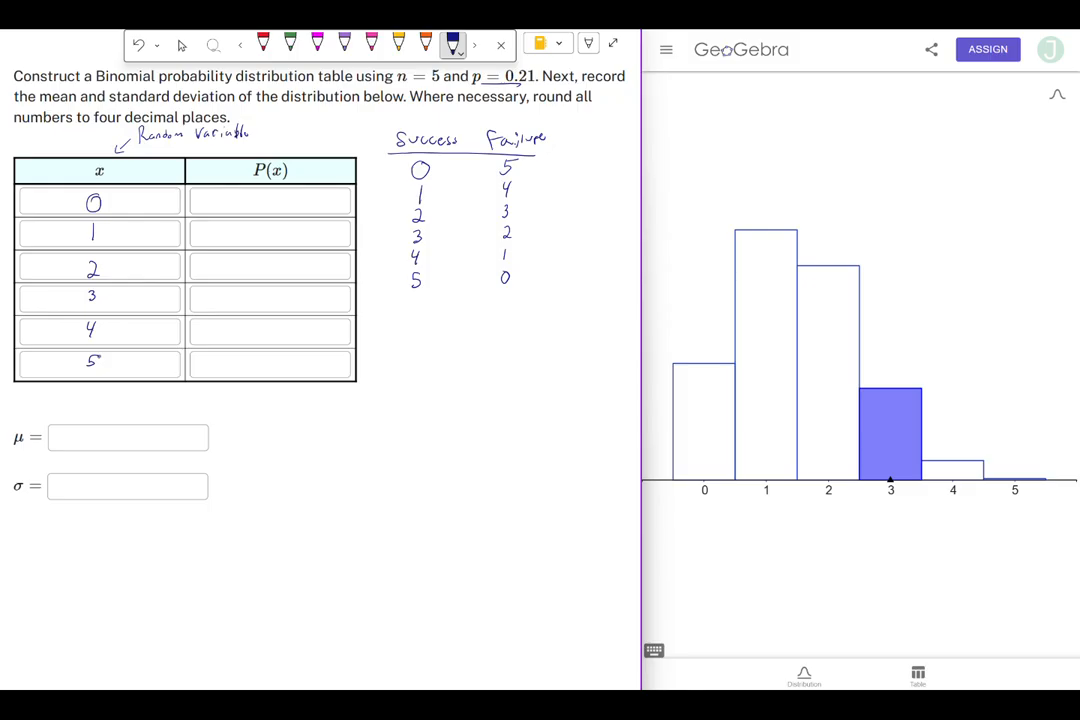
left_click_drag(324, 146, 322, 167)
- Switch the GeoGebra calculator to Probability and maximize its window
left_click(667, 55)
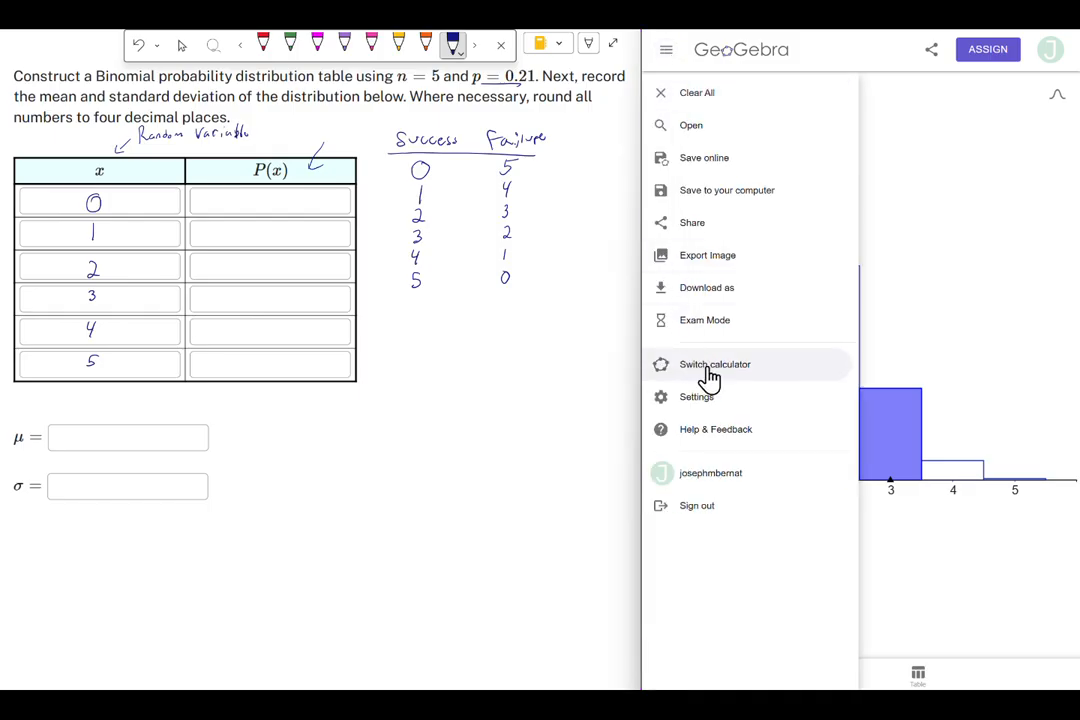
left_click(709, 378)
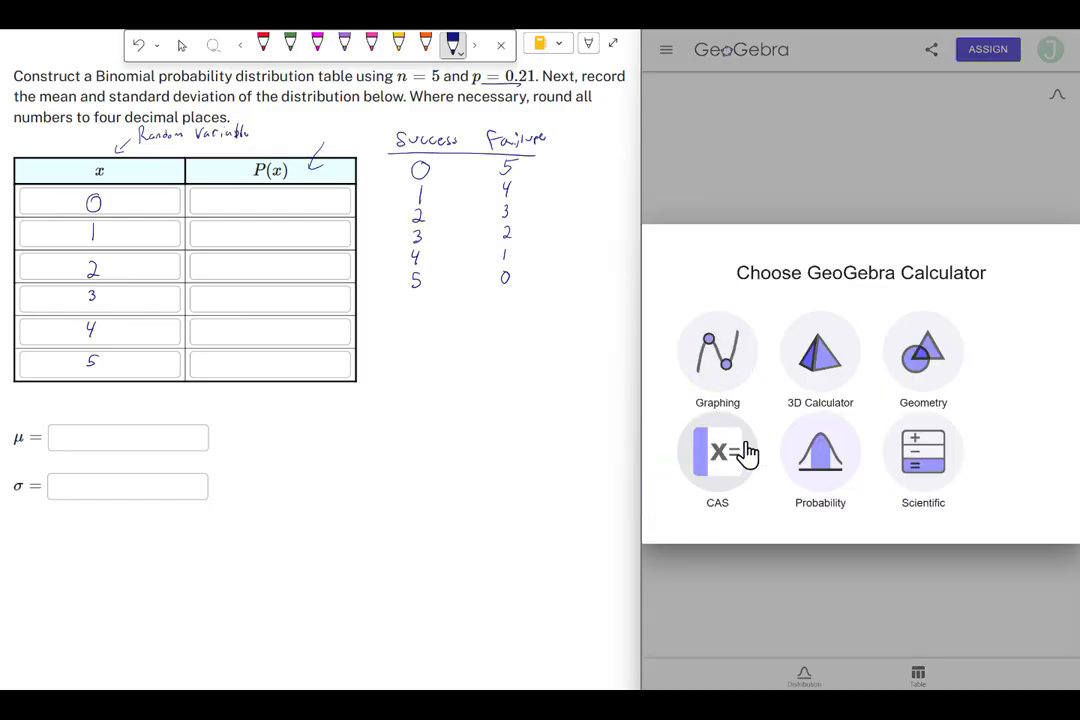
left_click(820, 474)
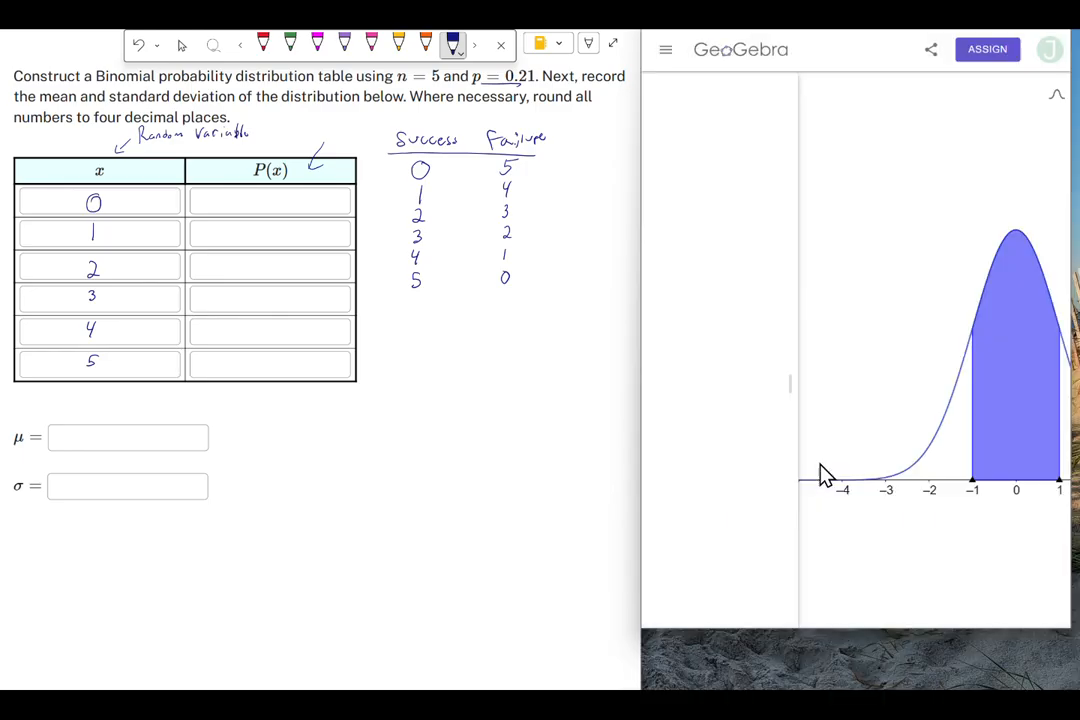
left_click_drag(898, 628, 897, 632)
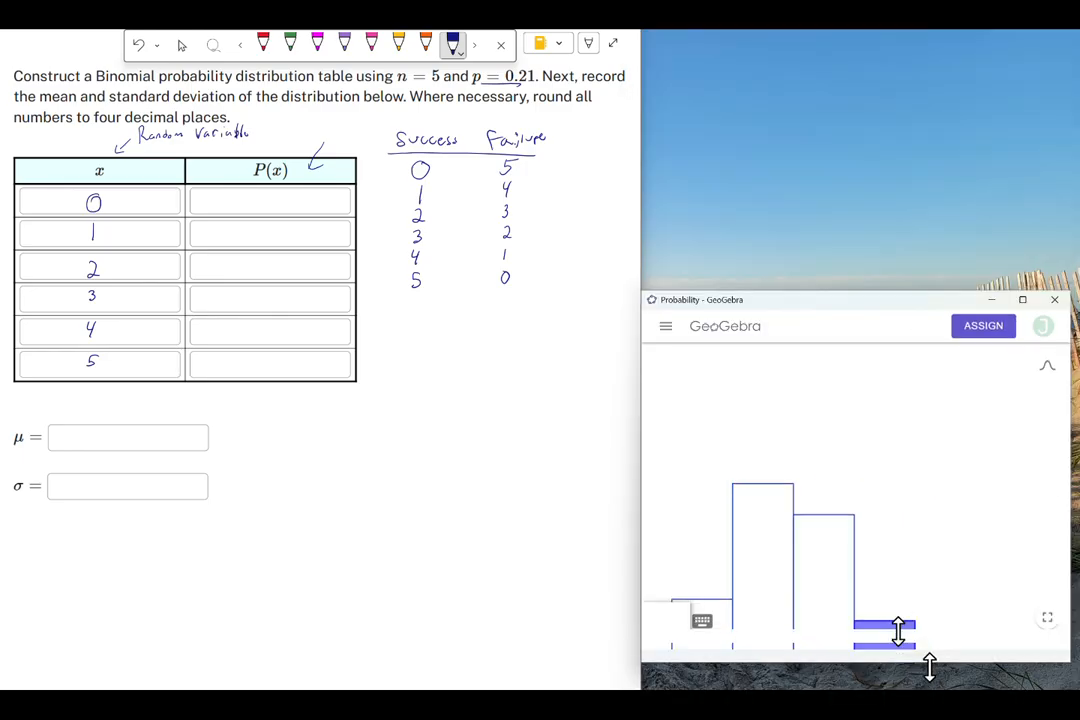
double_click(914, 292)
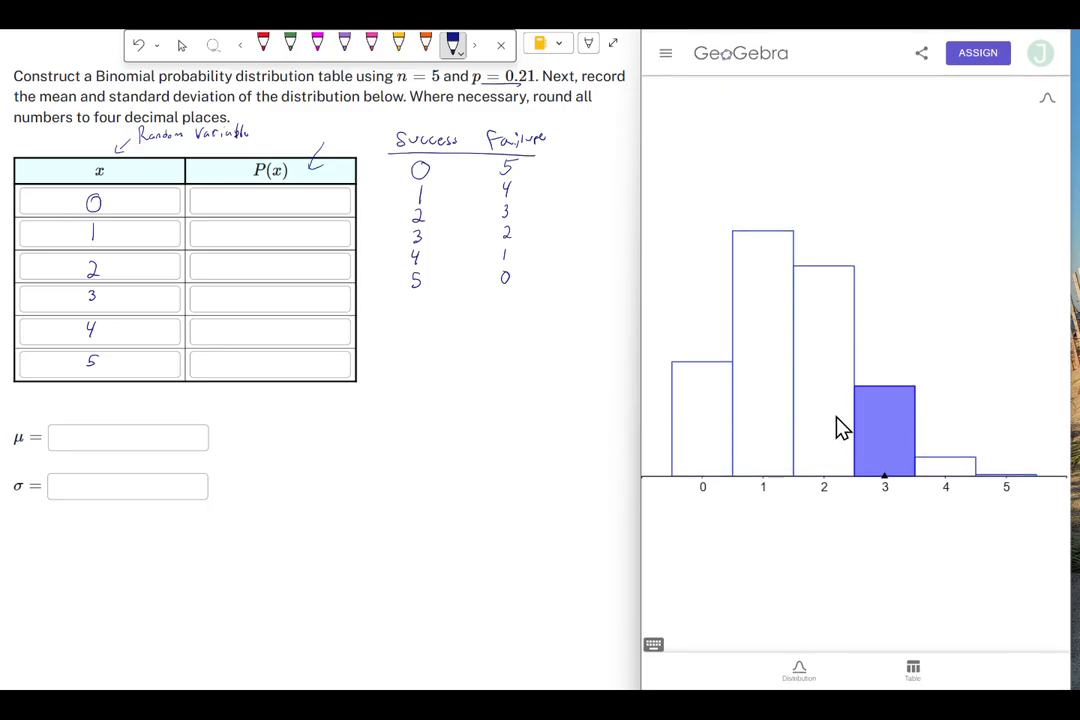
- Open the distribution settings and select the Binomial distribution
left_click(798, 679)
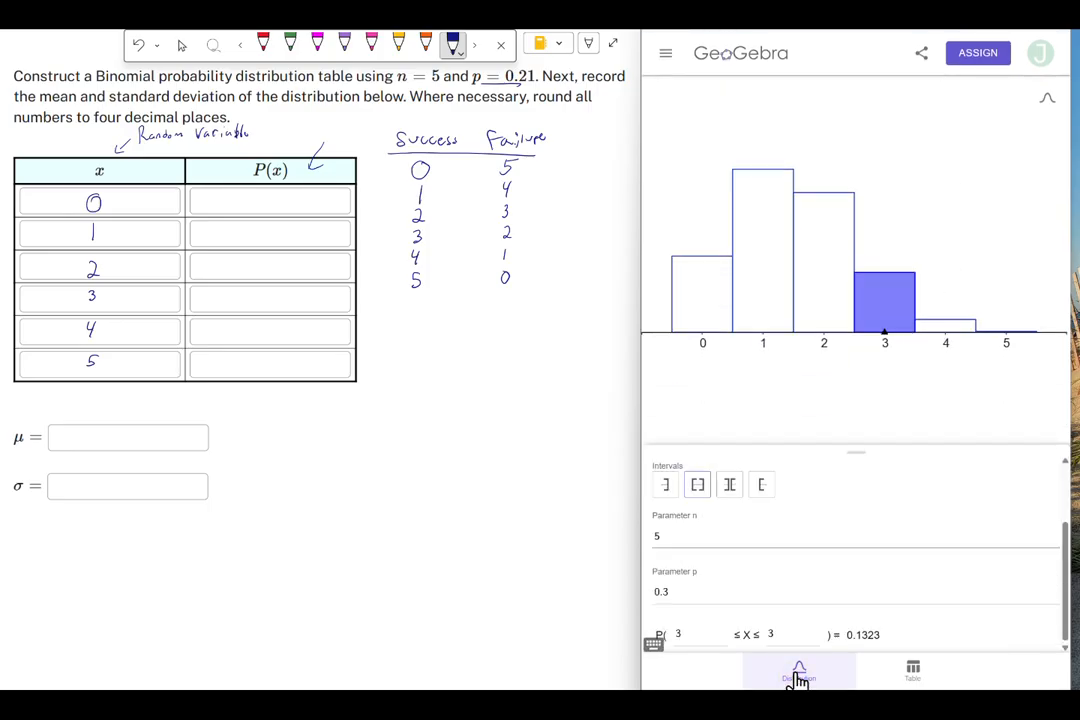
left_click_drag(854, 449, 876, 78)
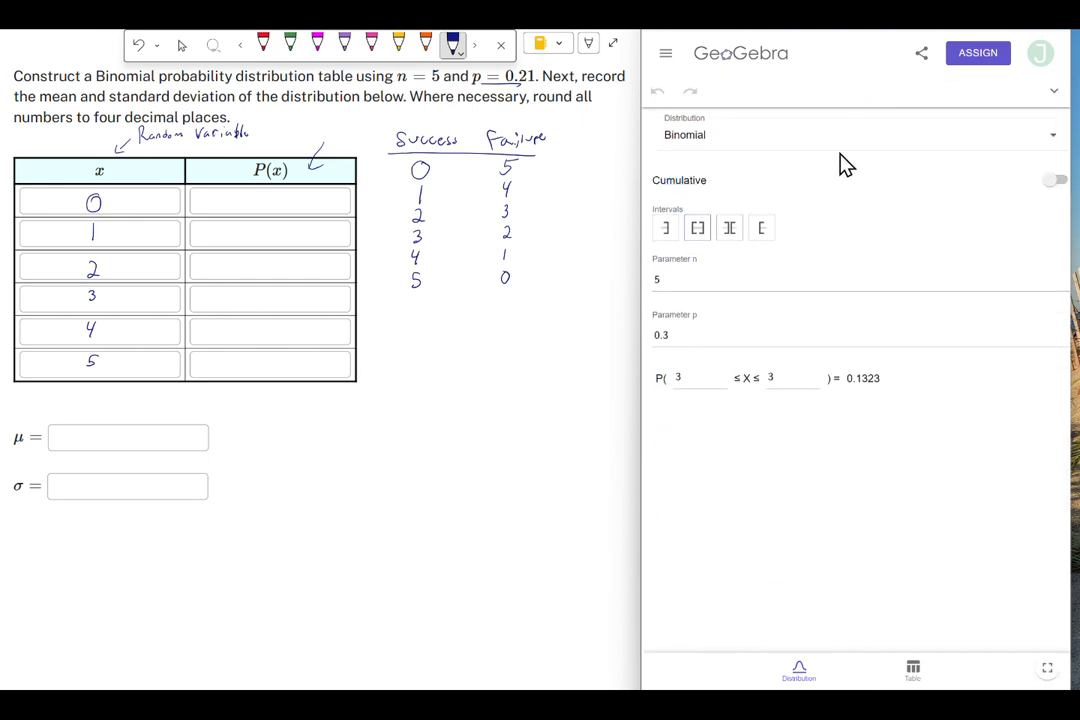
left_click(716, 143)
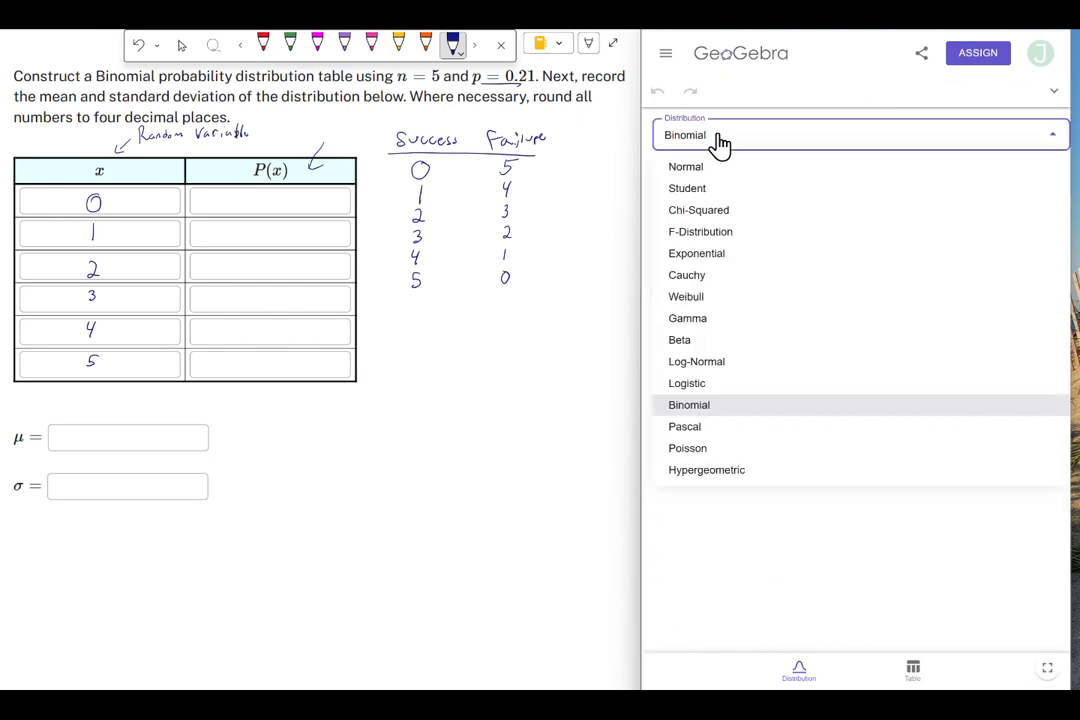
left_click(713, 406)
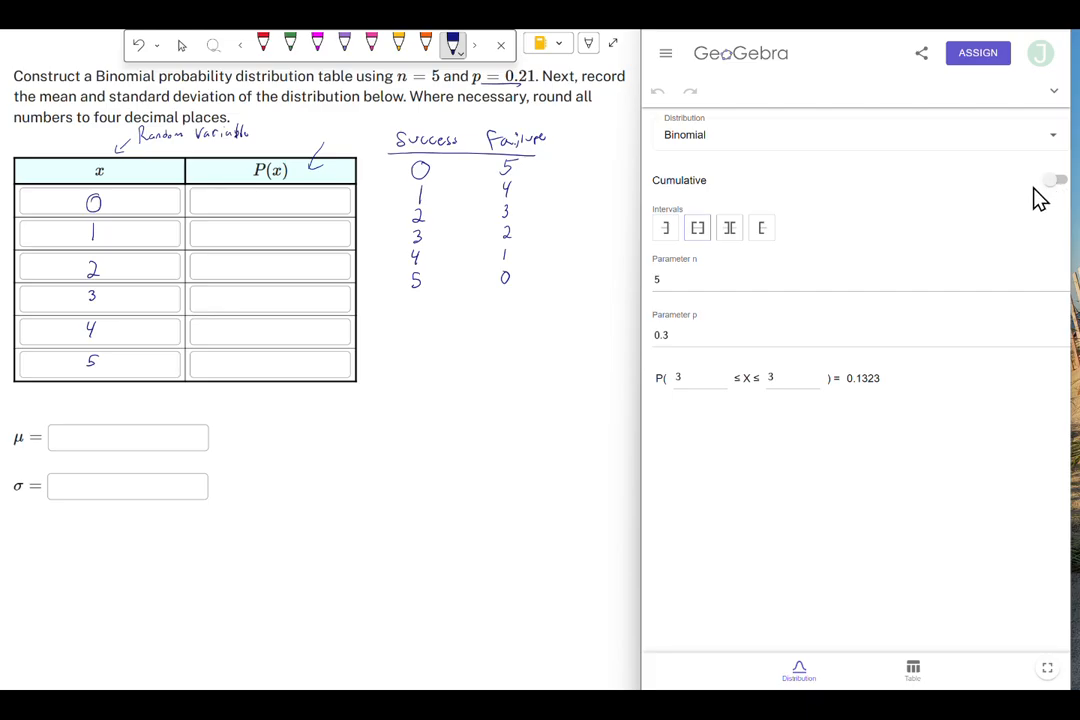
- Set the binomial parameter p to 0.21
left_click_drag(1070, 190, 1079, 190)
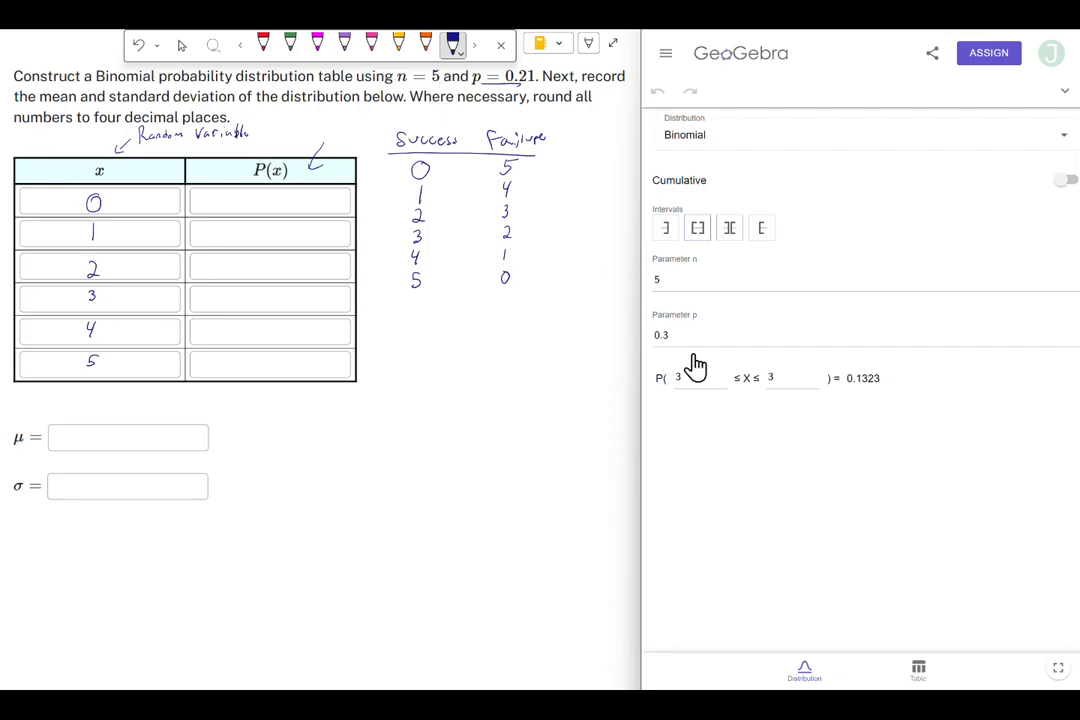
left_click(669, 340)
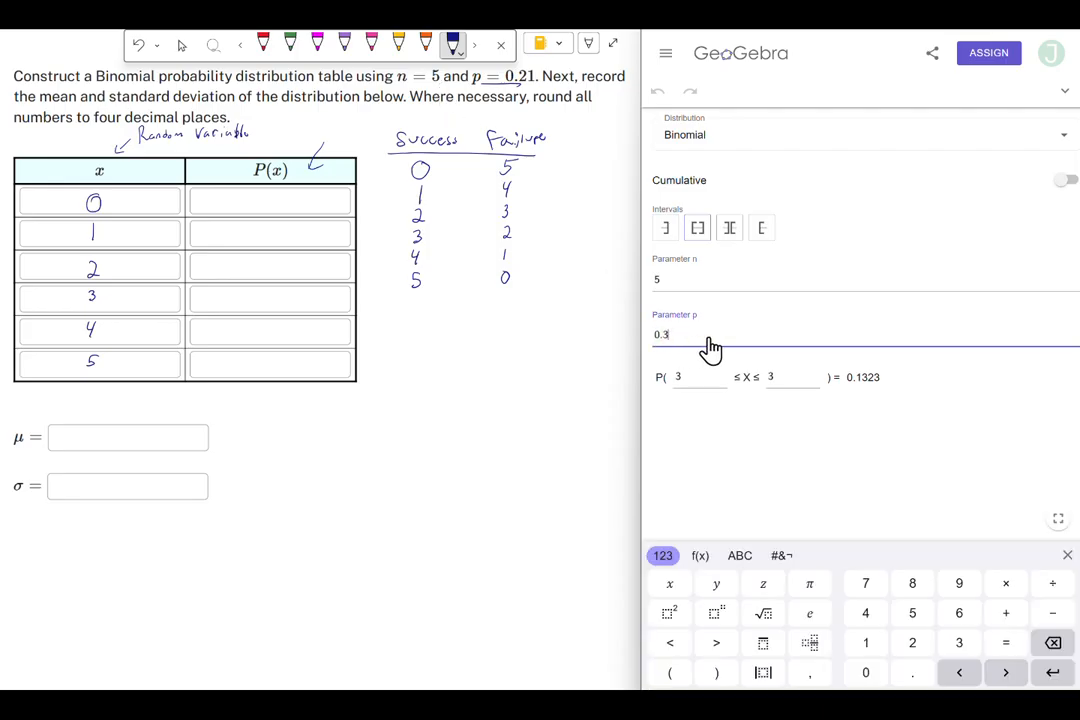
left_click(1052, 646)
left_click(914, 679)
left_click(1052, 646)
left_click(913, 650)
left_click(868, 645)
- Set both interval bounds to 0 and write 0.3077 as P(x) for x = 0
left_click(704, 381)
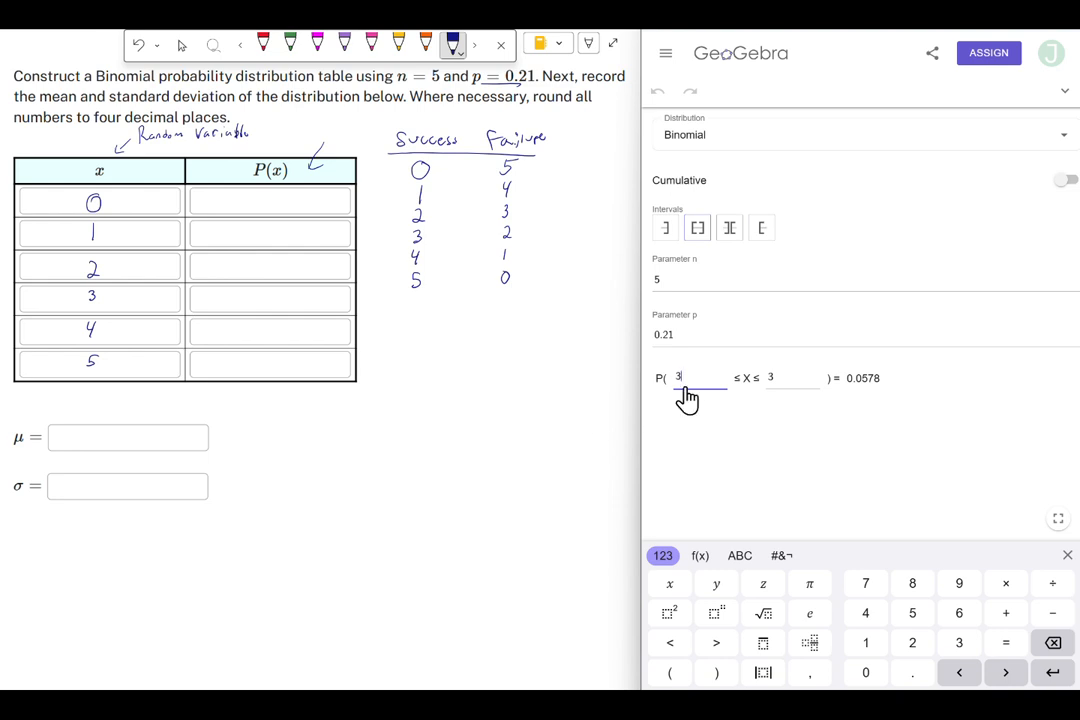
left_click(1053, 643)
left_click(888, 672)
left_click(778, 380)
left_click(1052, 643)
left_click(890, 674)
left_click(237, 207)
mouse_move(226, 195)
left_mouse_down()
mouse_move(250, 196)
mouse_move(253, 208)
mouse_move(265, 197)
mouse_move(278, 209)
mouse_move(296, 201)
left_mouse_up()
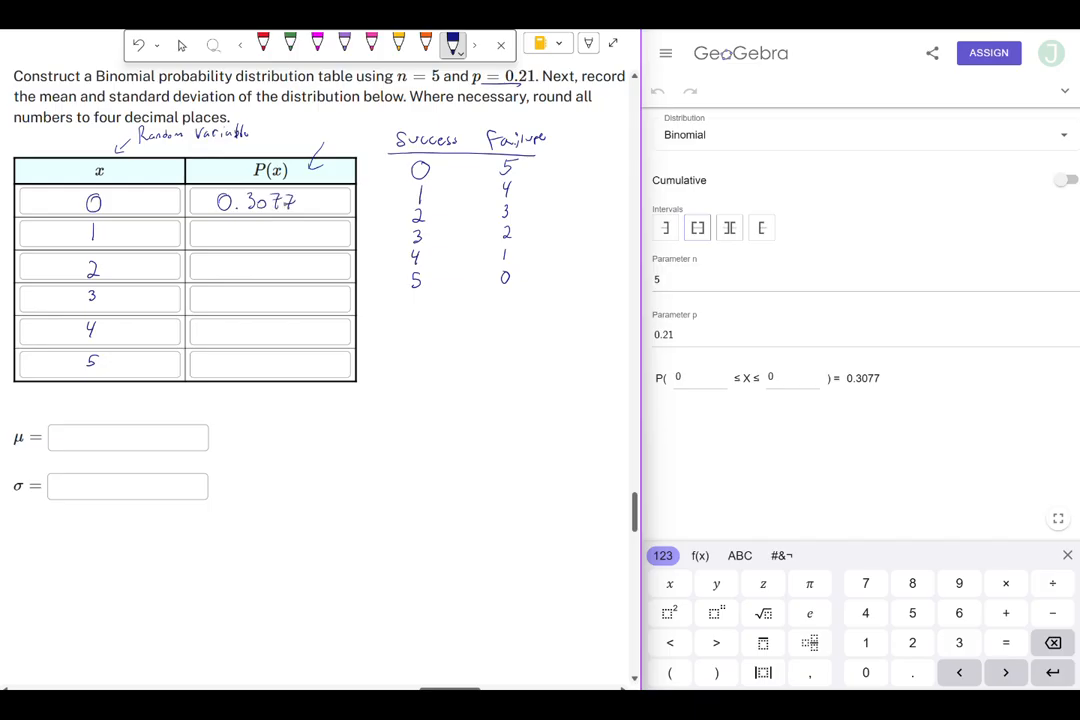
- Set both interval bounds to 1 and write 0.409 as P(x) for x = 1
left_click(783, 382)
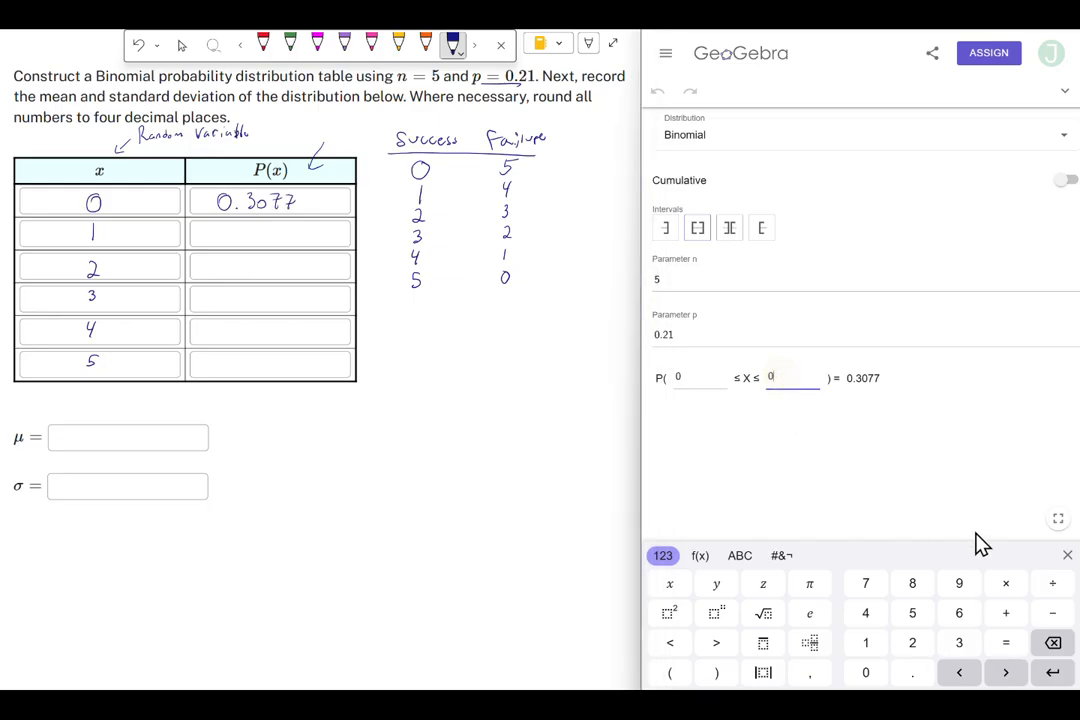
left_click(1052, 645)
left_click(866, 643)
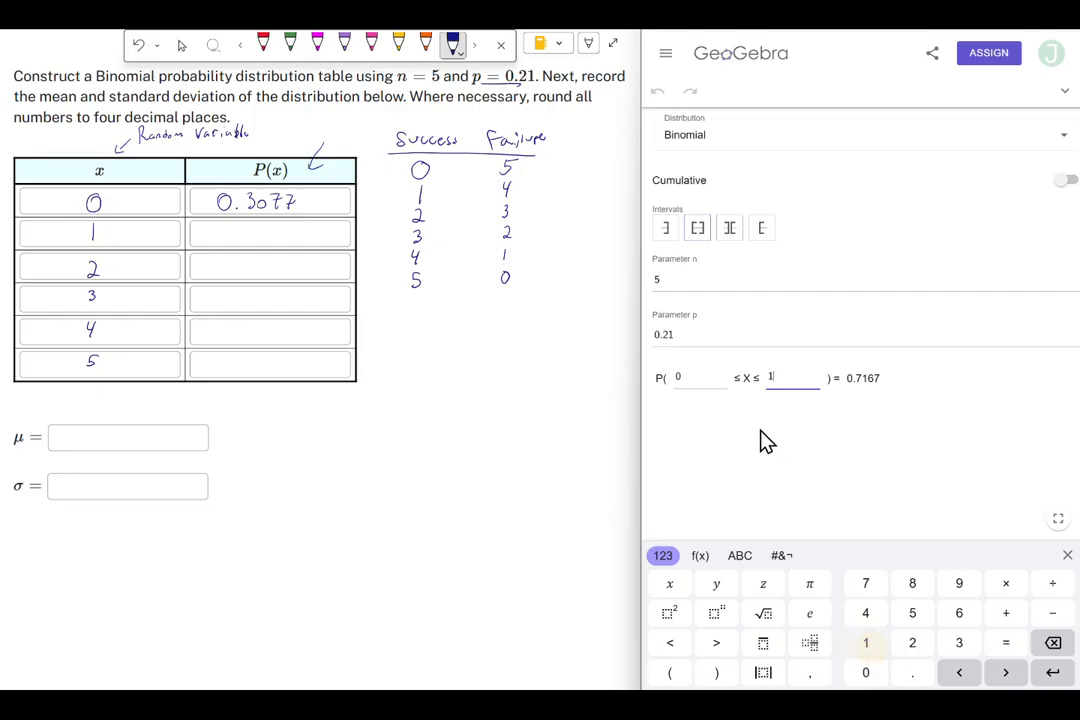
left_click(680, 388)
left_click(1052, 643)
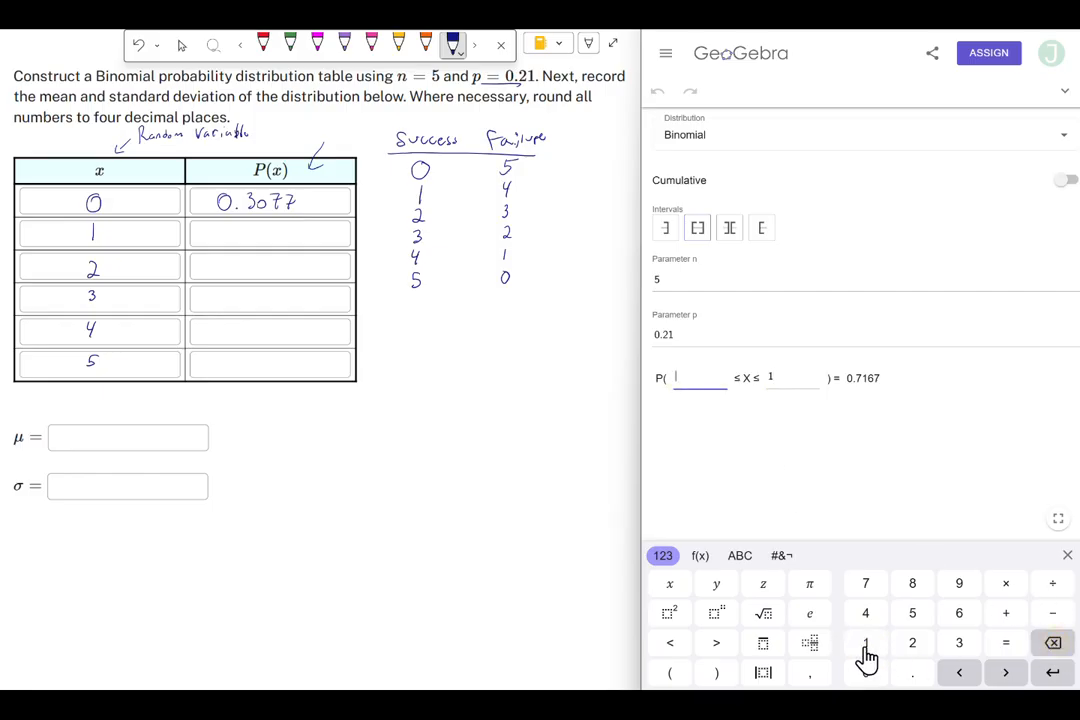
left_click(866, 643)
left_click_drag(226, 229, 220, 240)
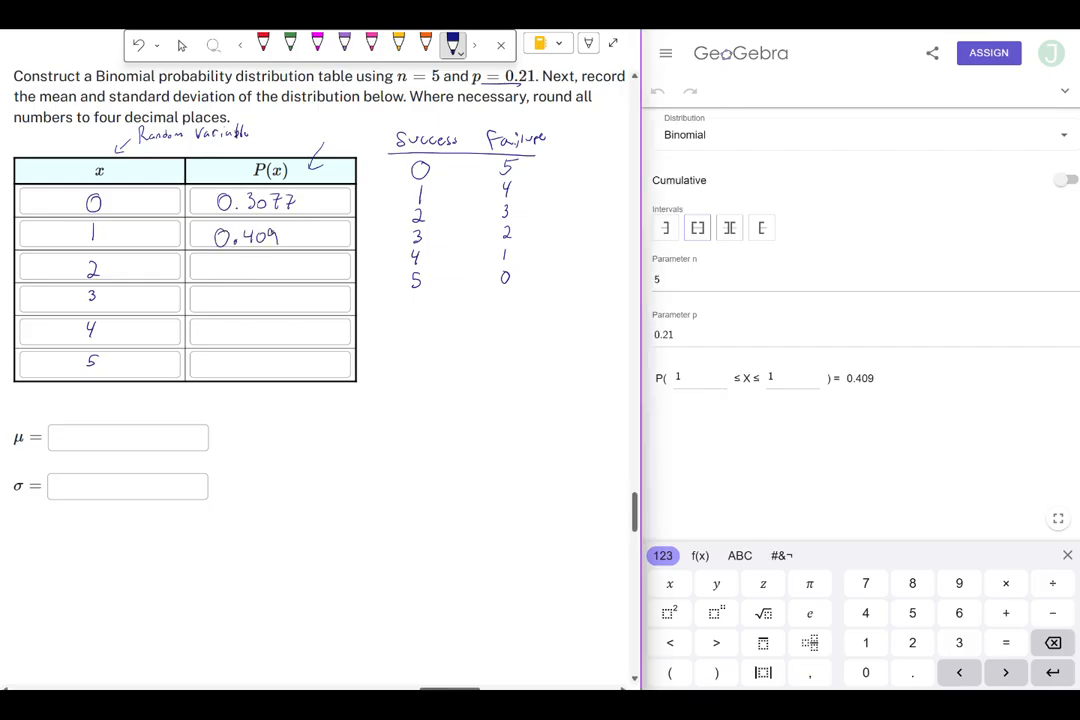
- Set both interval bounds to 2 and write 0.2174 as P(x) for x = 2
left_click(683, 383)
type("2")
left_click(796, 393)
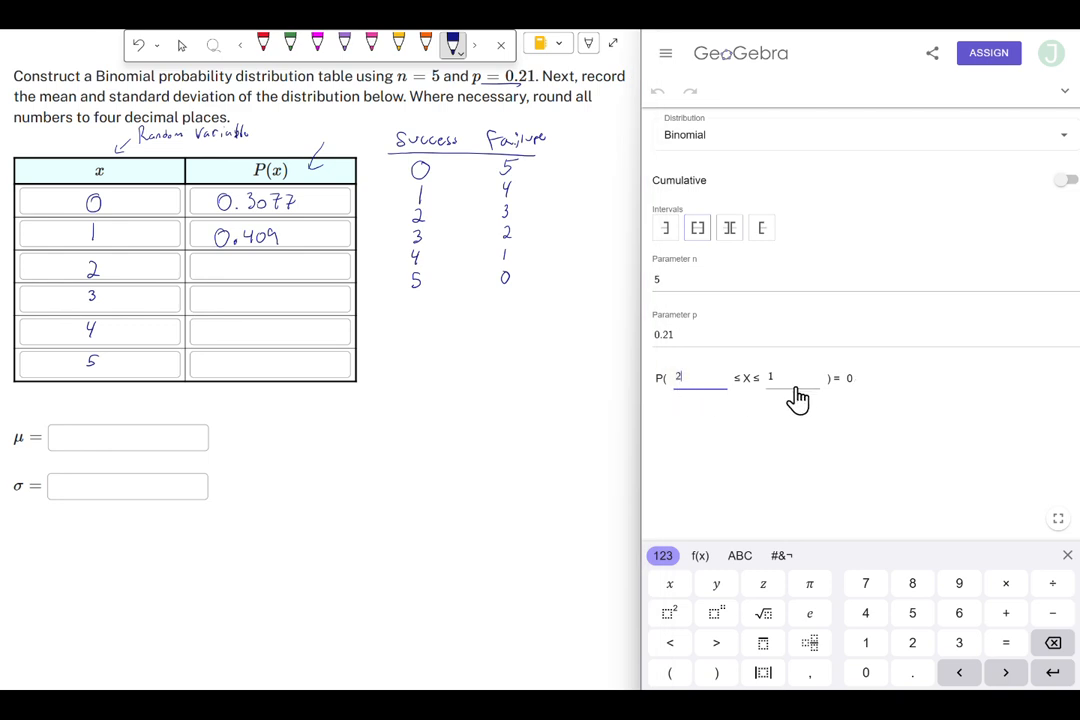
double_click(775, 388)
type("2")
left_click_drag(227, 258, 229, 259)
left_click(236, 269)
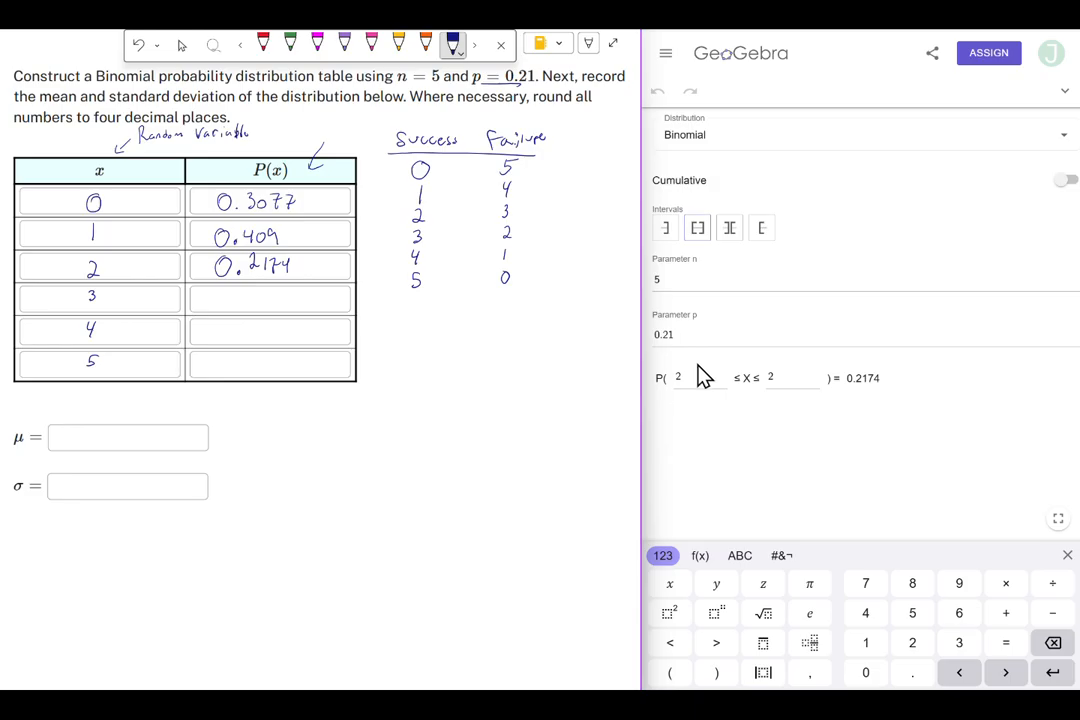
- Set both interval bounds to 3 and write 0.0578 as P(x) for x = 3
left_click(678, 388)
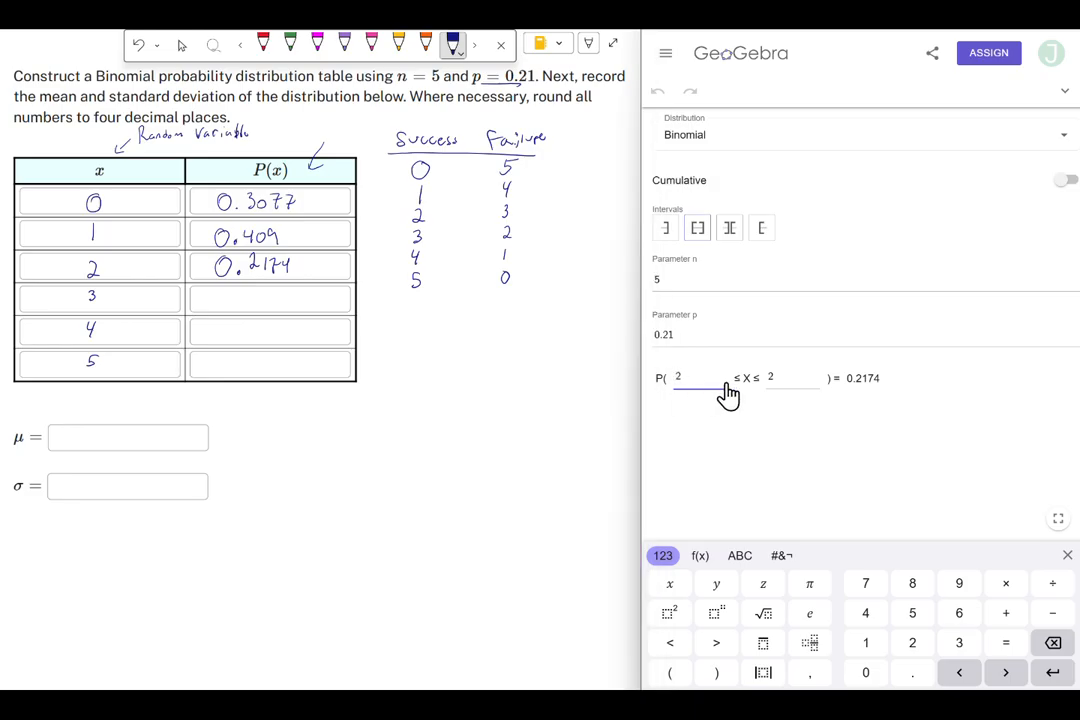
type("3")
left_click(776, 388)
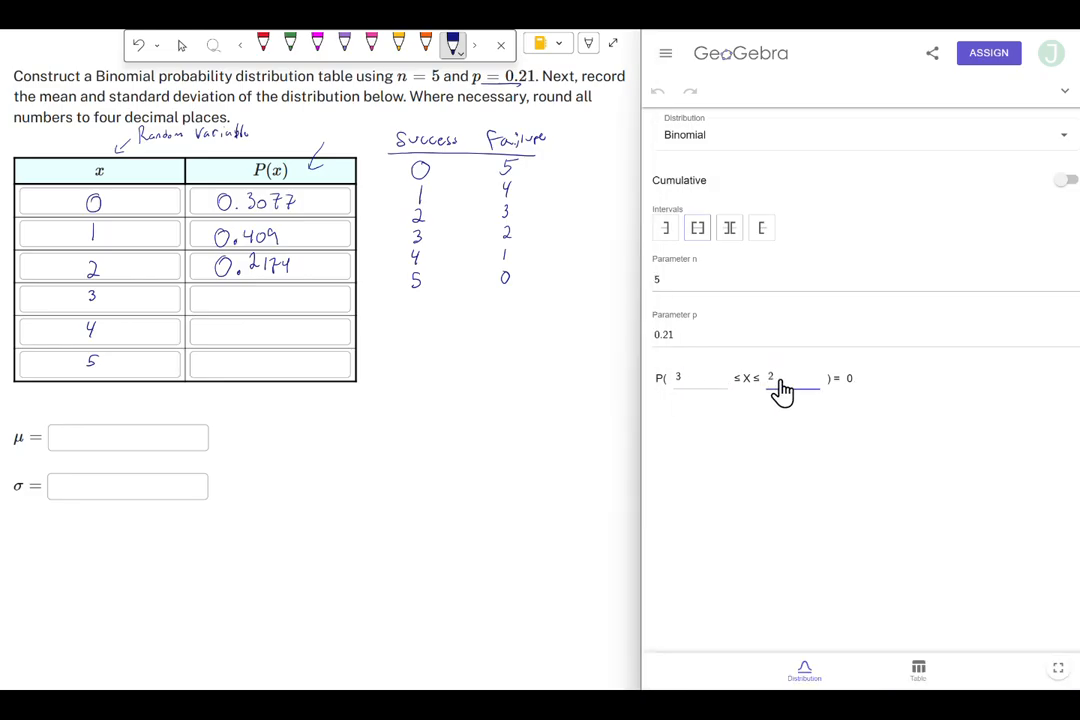
type("3")
mouse_move(226, 293)
left_mouse_down()
mouse_move(228, 305)
mouse_move(226, 293)
left_mouse_up()
left_click(237, 303)
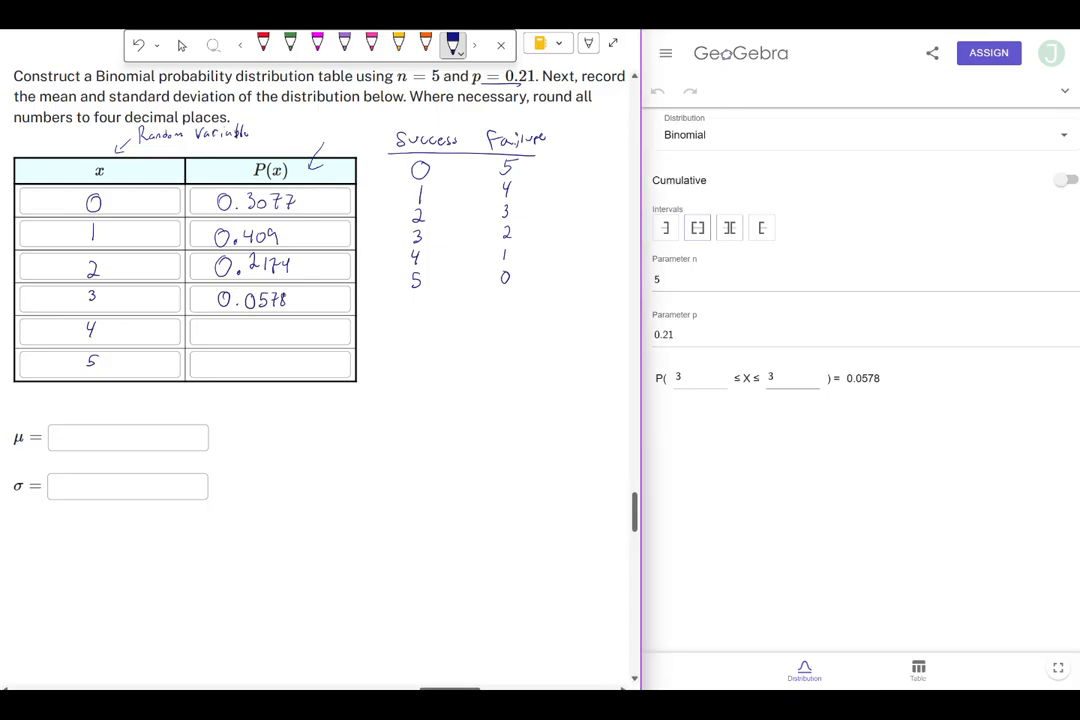
- Set both interval bounds to 4 and write 0.0077 as P(x) for x = 4
left_click(699, 390)
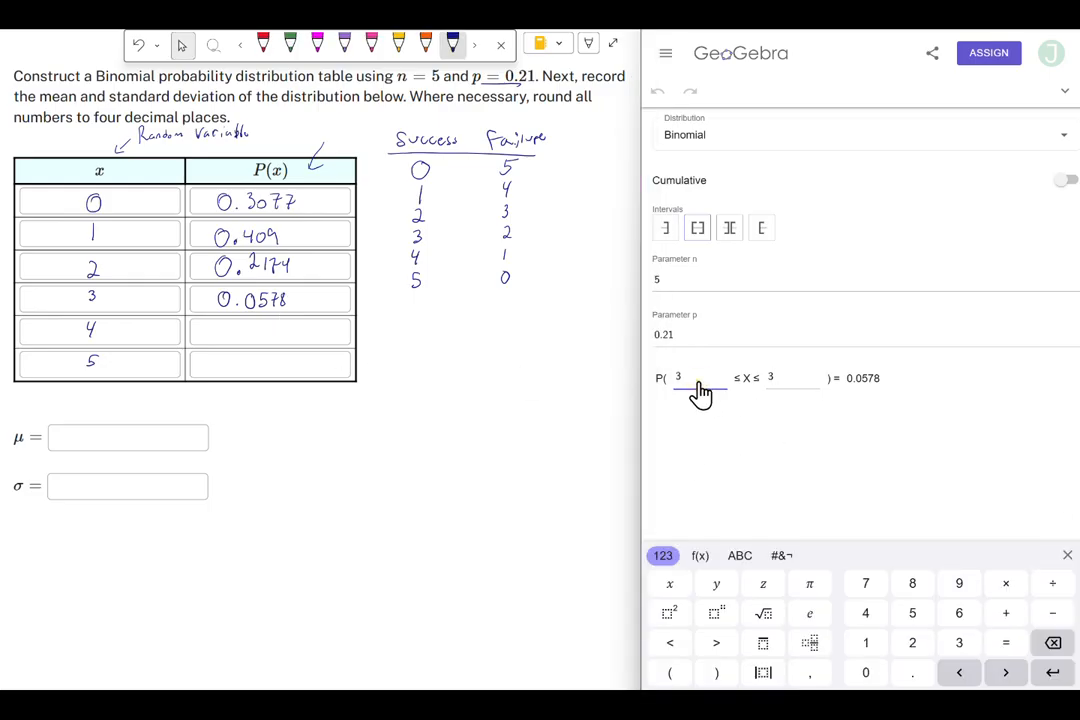
key("BackSpace")
type("4")
left_click(797, 386)
left_click_drag(226, 327, 225, 328)
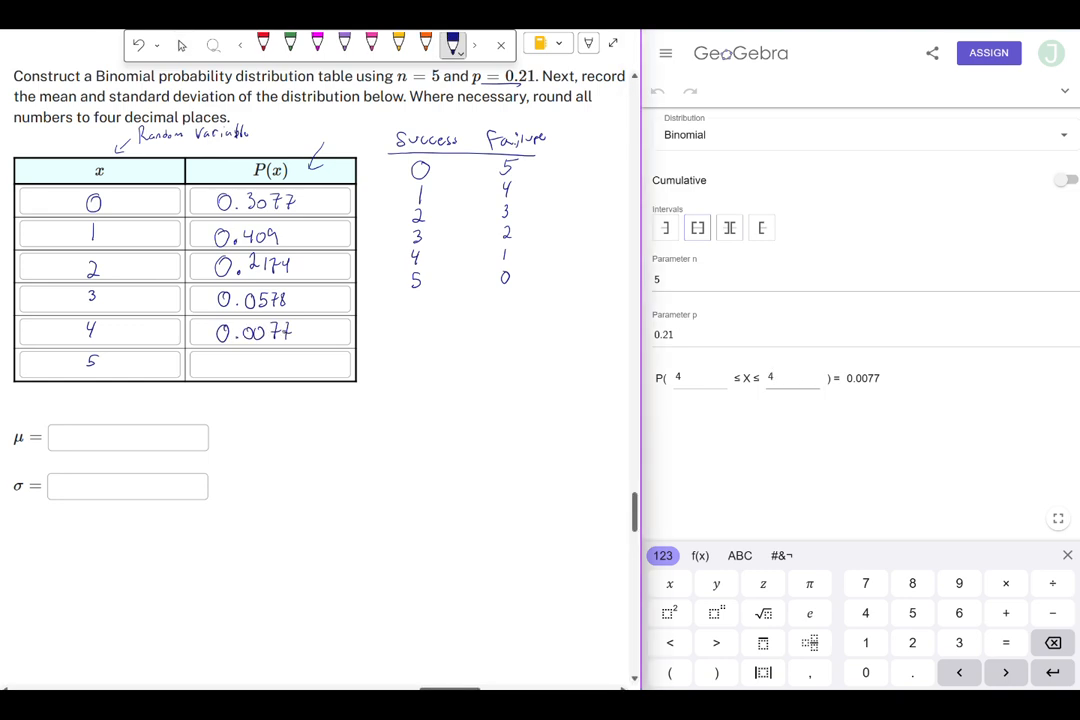
- Set both interval bounds to 5 and write 0.0004 as P(x) for x = 5
left_click(701, 390)
type("5")
left_click(774, 397)
key("BackSpace")
type("5")
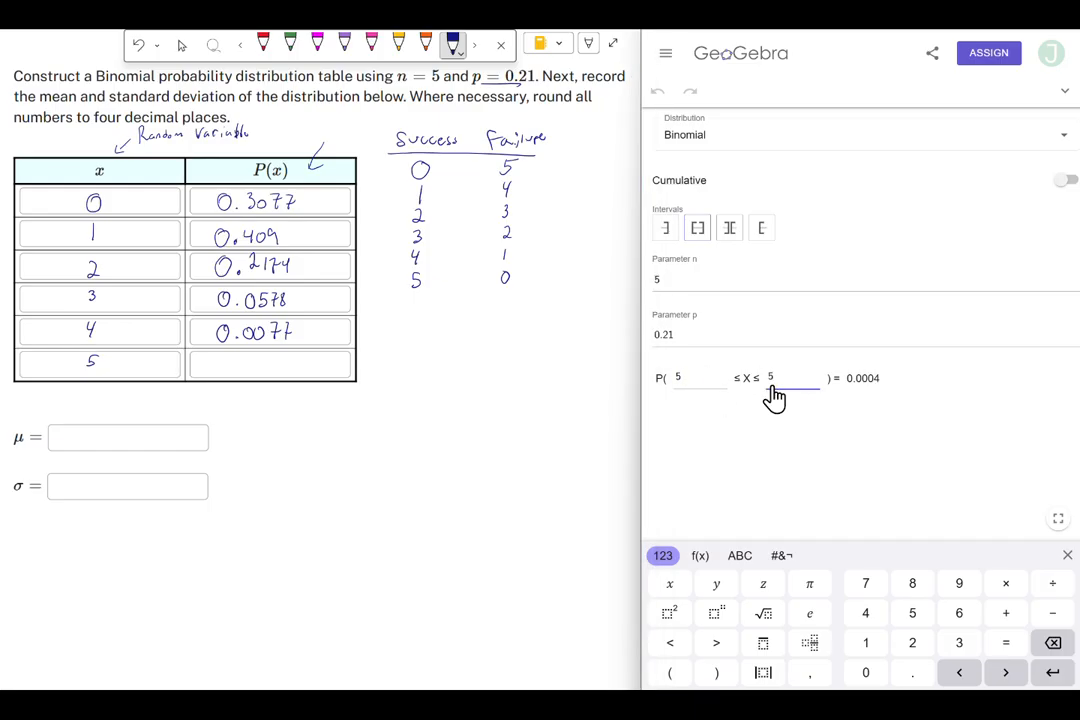
left_click_drag(228, 357, 227, 358)
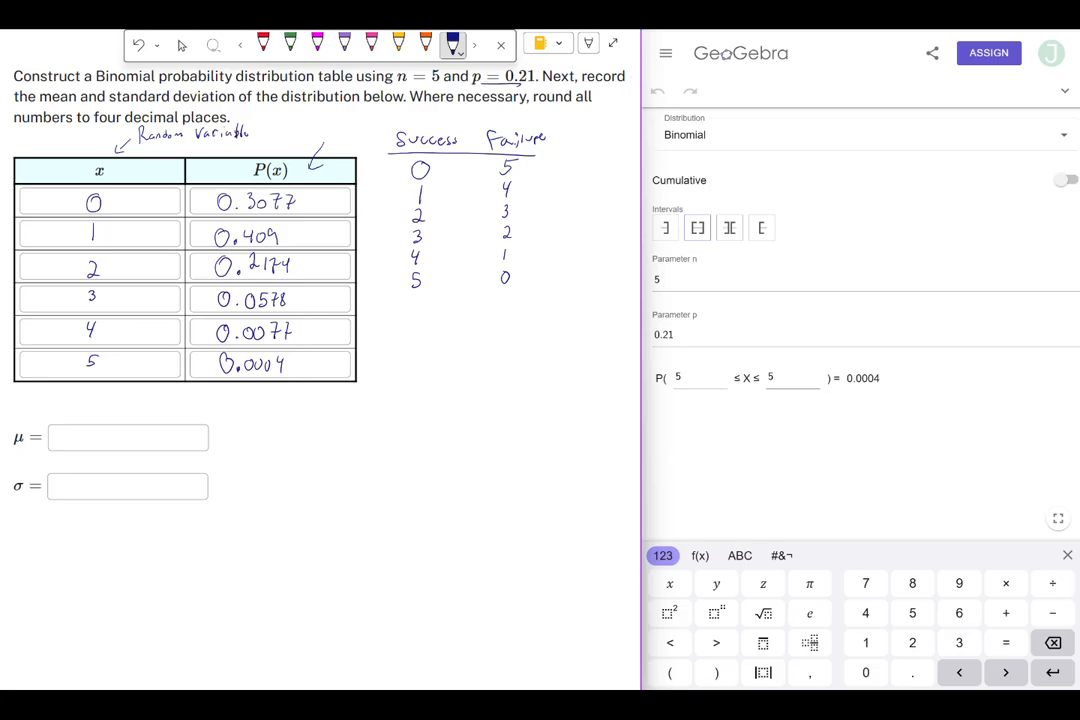
- Switch the calculator to Graphing and enlarge its graph area
left_click(667, 60)
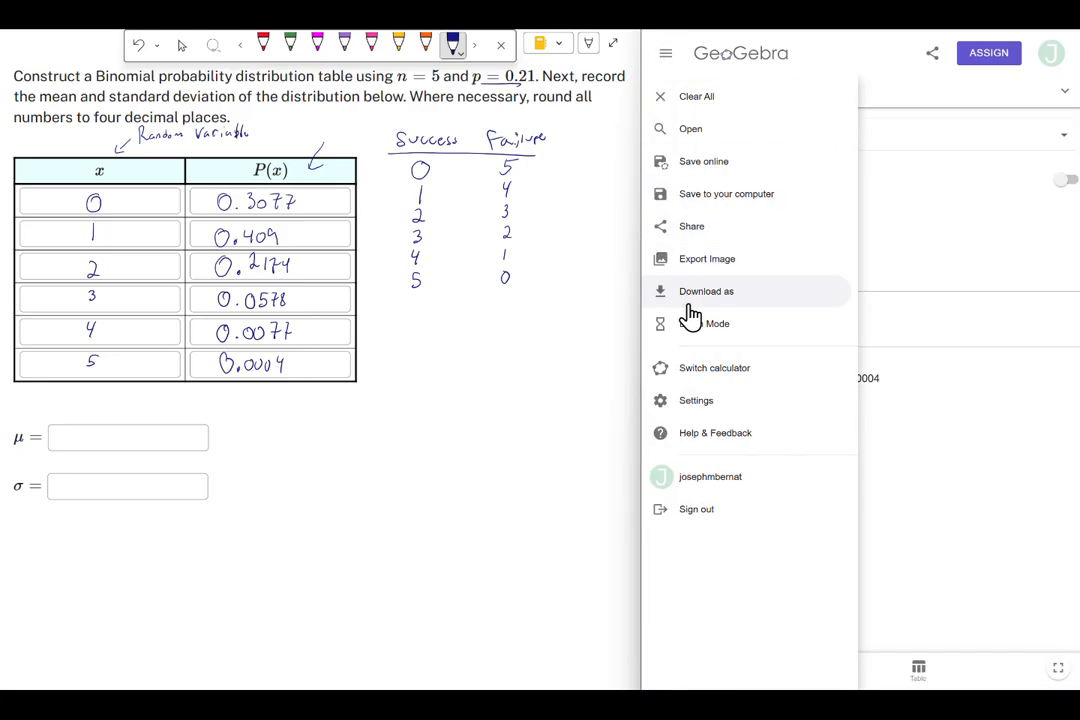
left_click(715, 380)
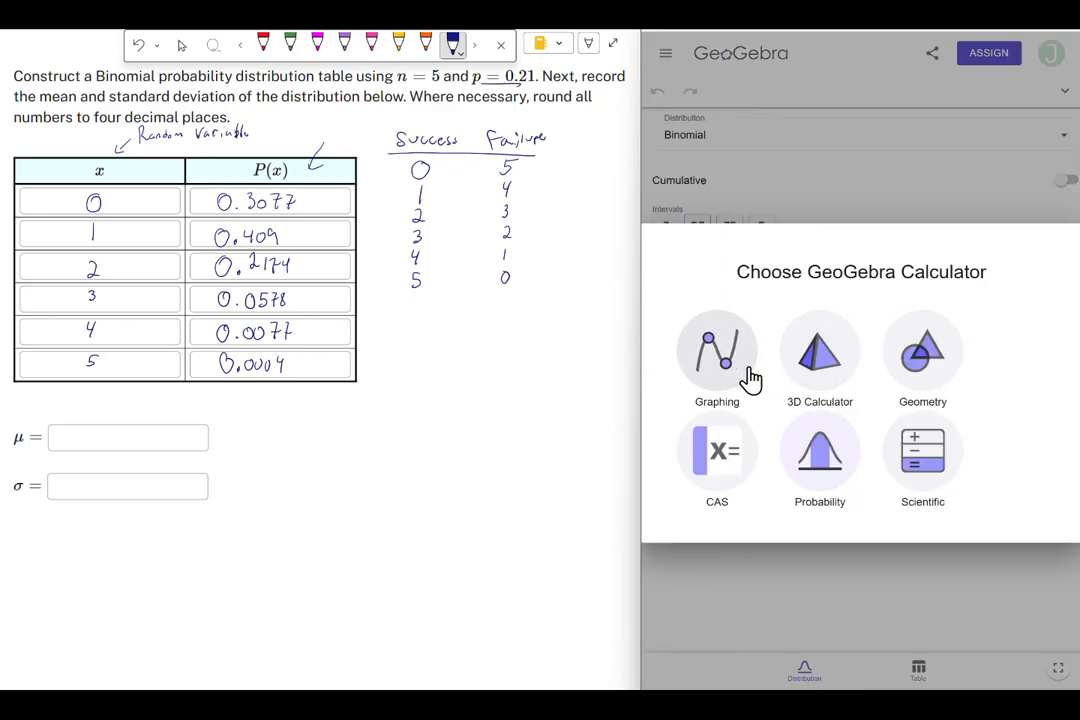
left_click(738, 376)
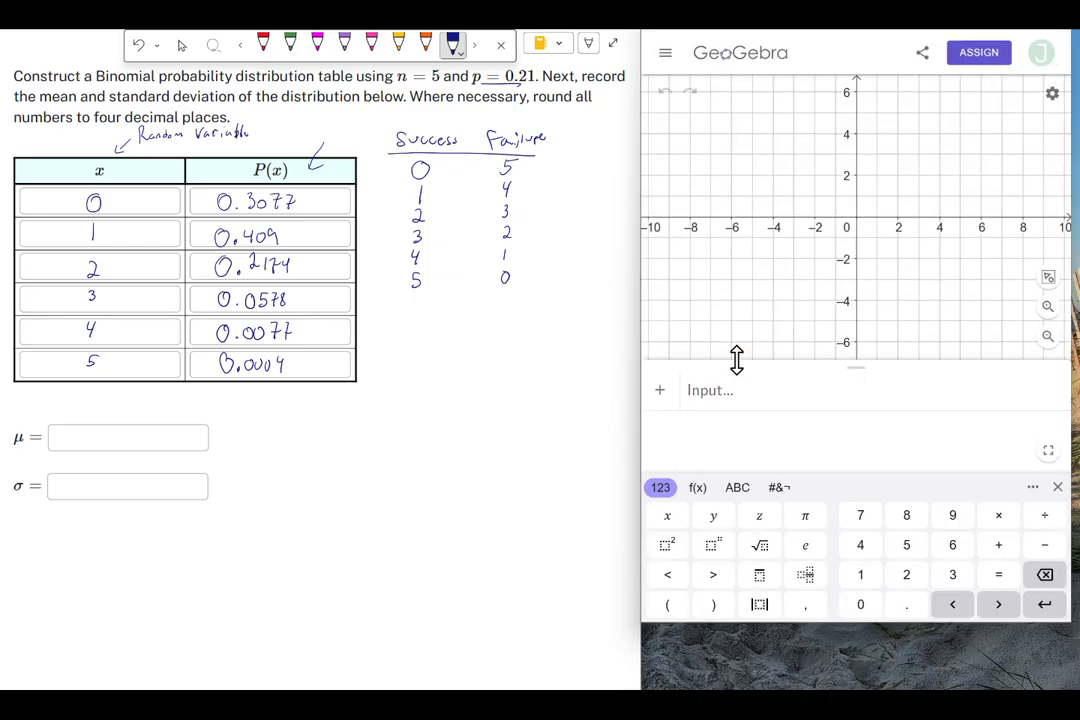
left_click_drag(895, 623, 908, 690)
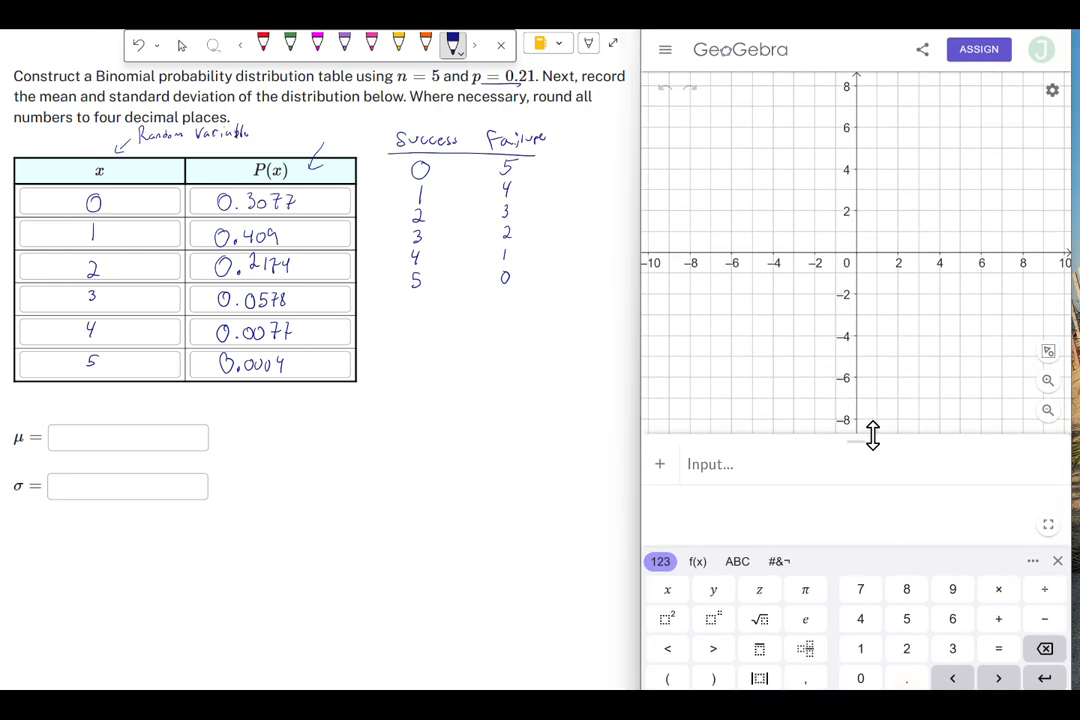
- Open the algebra input and enter the command BinomialDist(5, 0.21)
left_click_drag(870, 441, 880, 80)
left_click(786, 133)
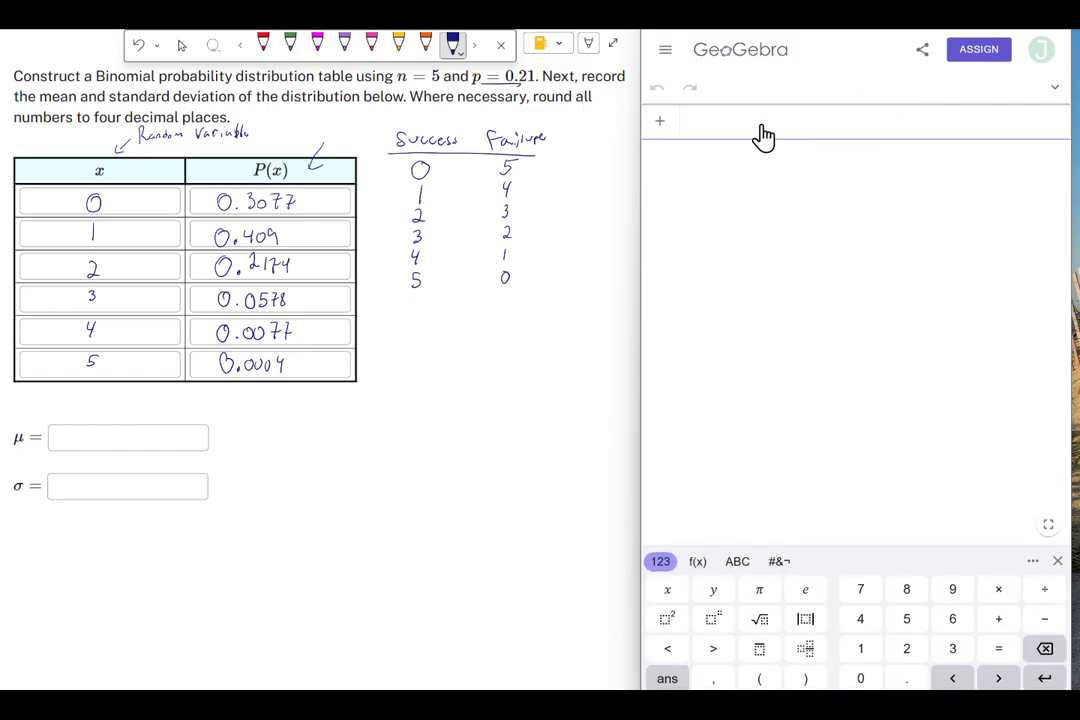
type("bin")
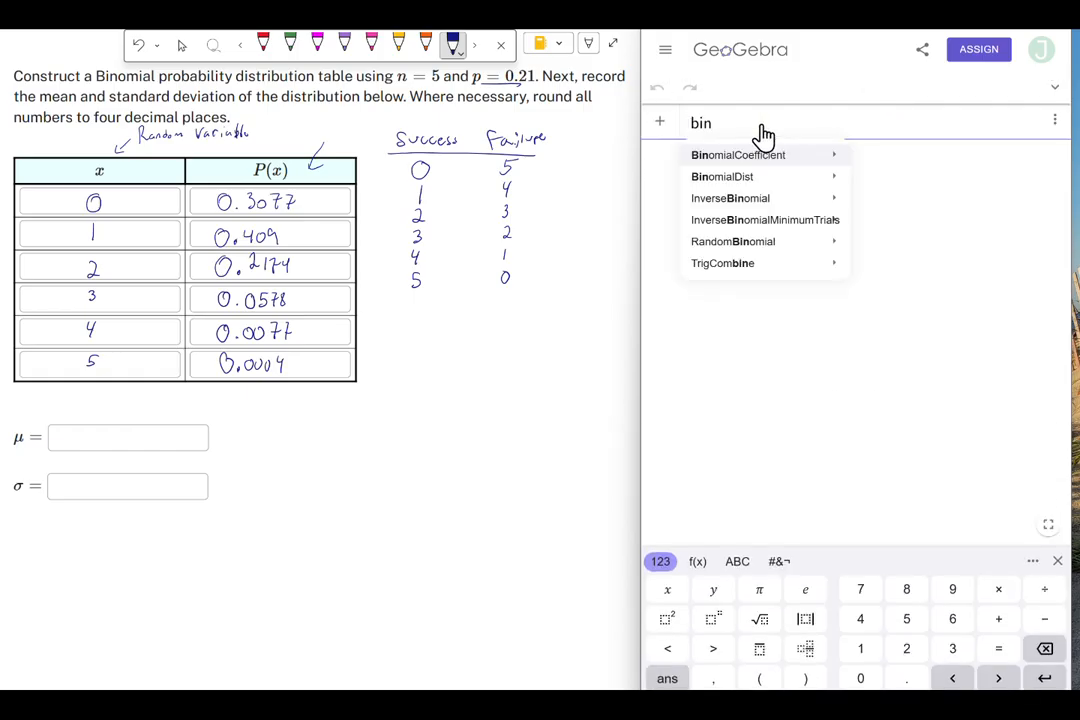
mouse_move(765, 172)
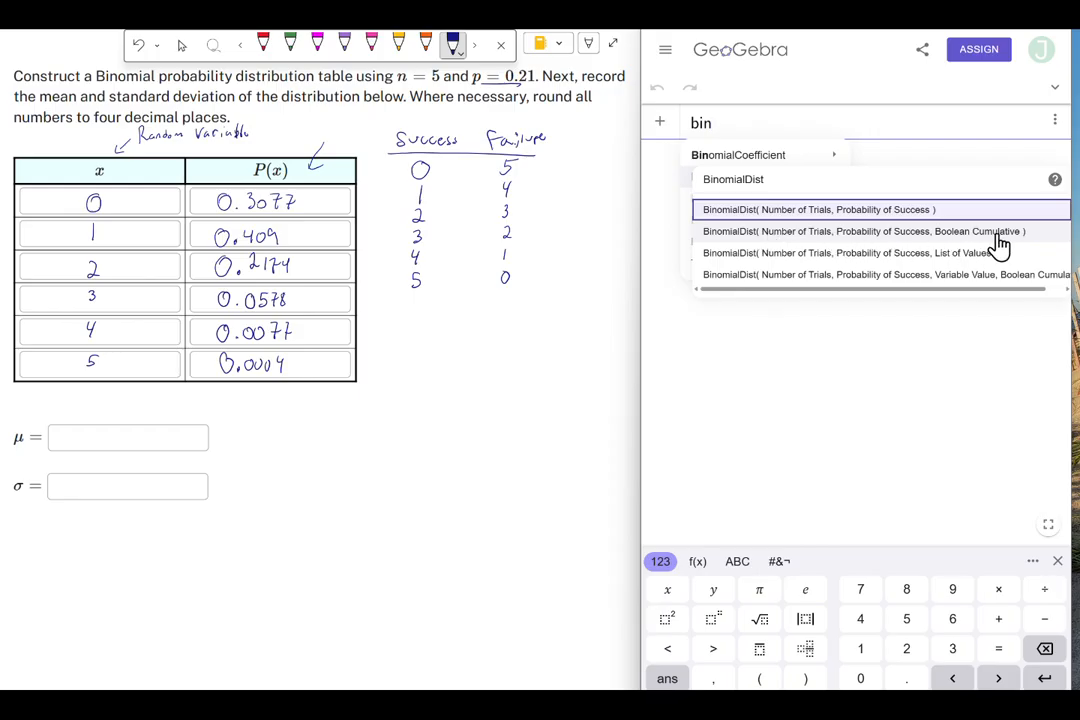
left_click(858, 219)
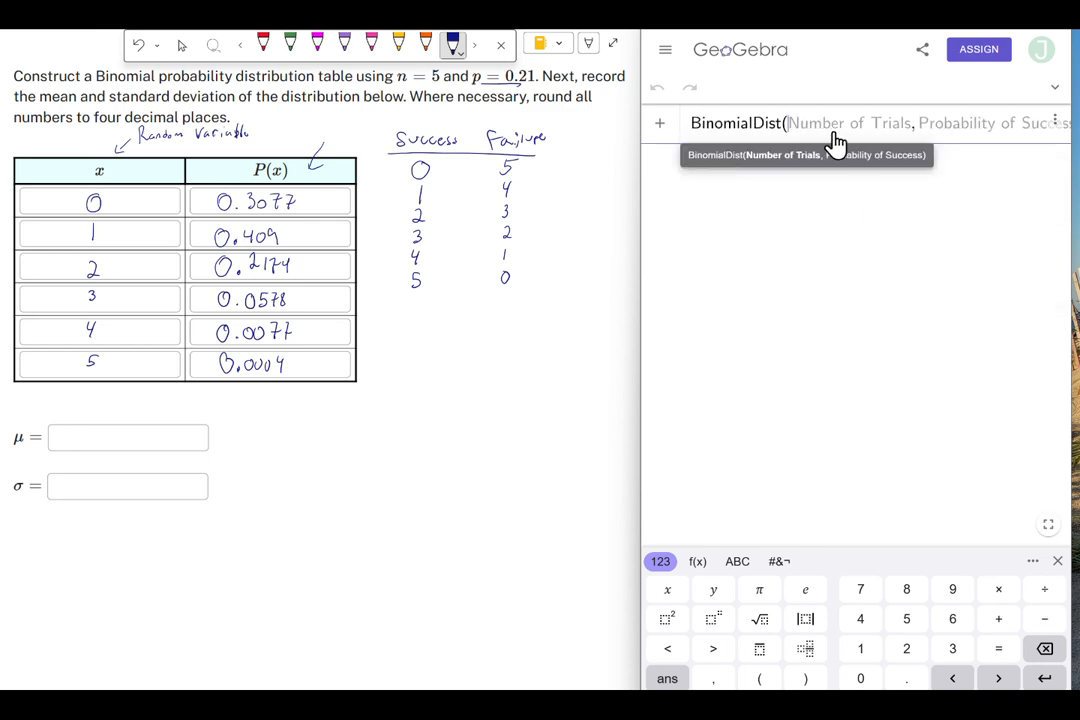
type("5, ")
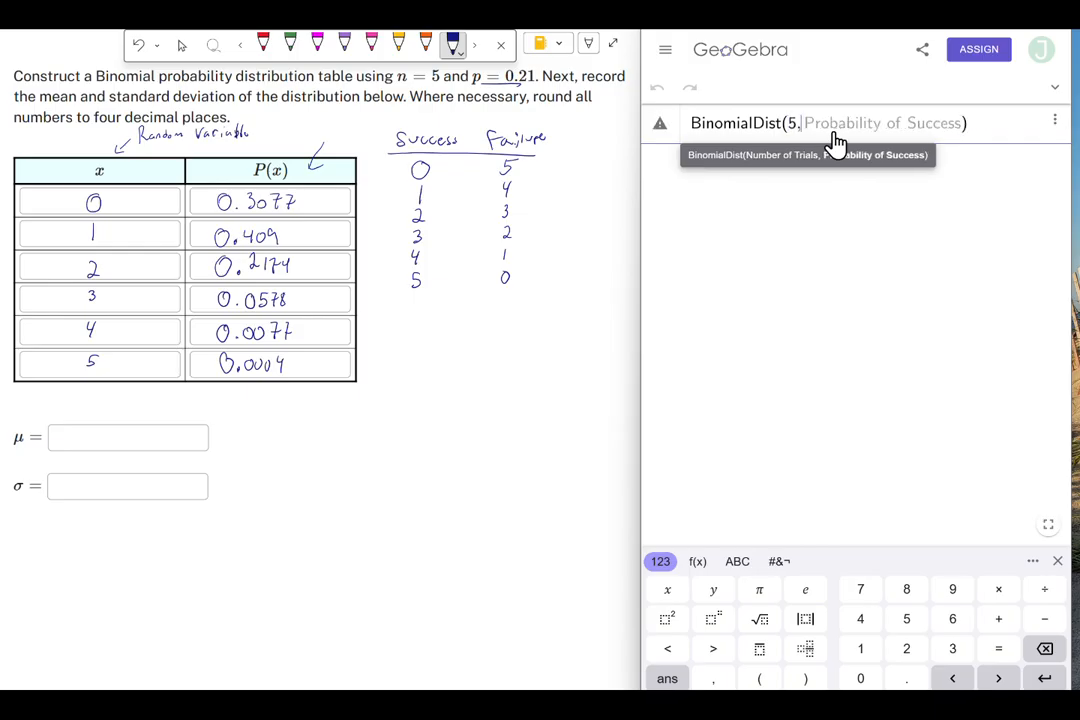
type("0.21")
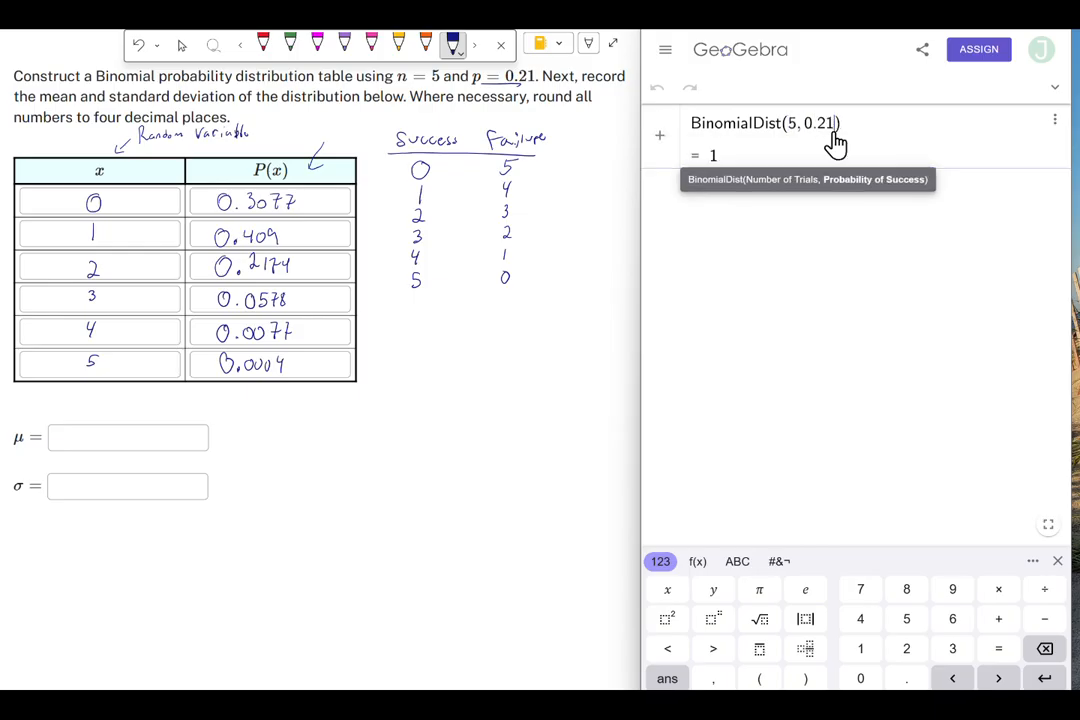
key("Return")
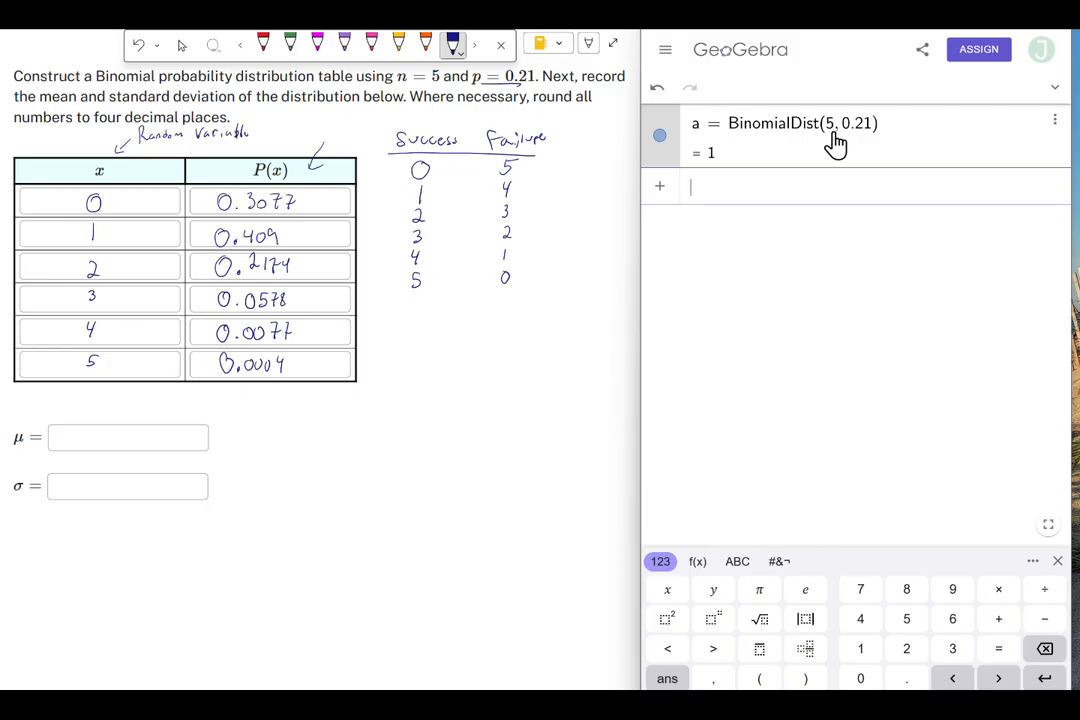
- Add a third argument {0} to the BinomialDist command to evaluate the probability of 0 successes
left_click(877, 123)
left_click(858, 124)
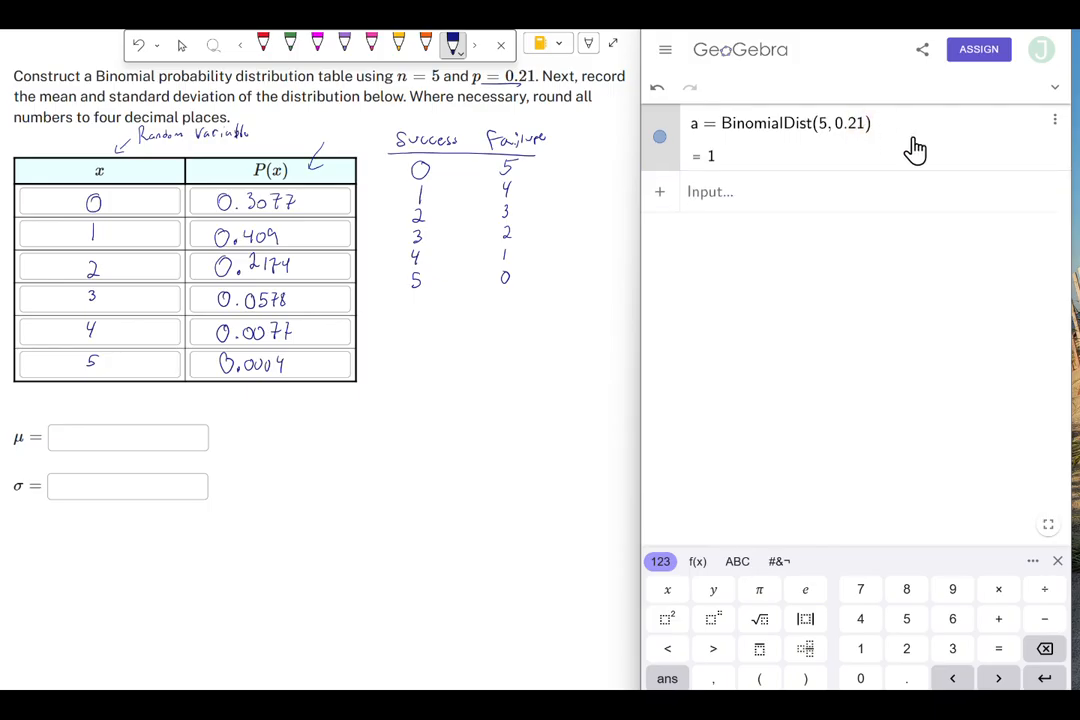
type(",")
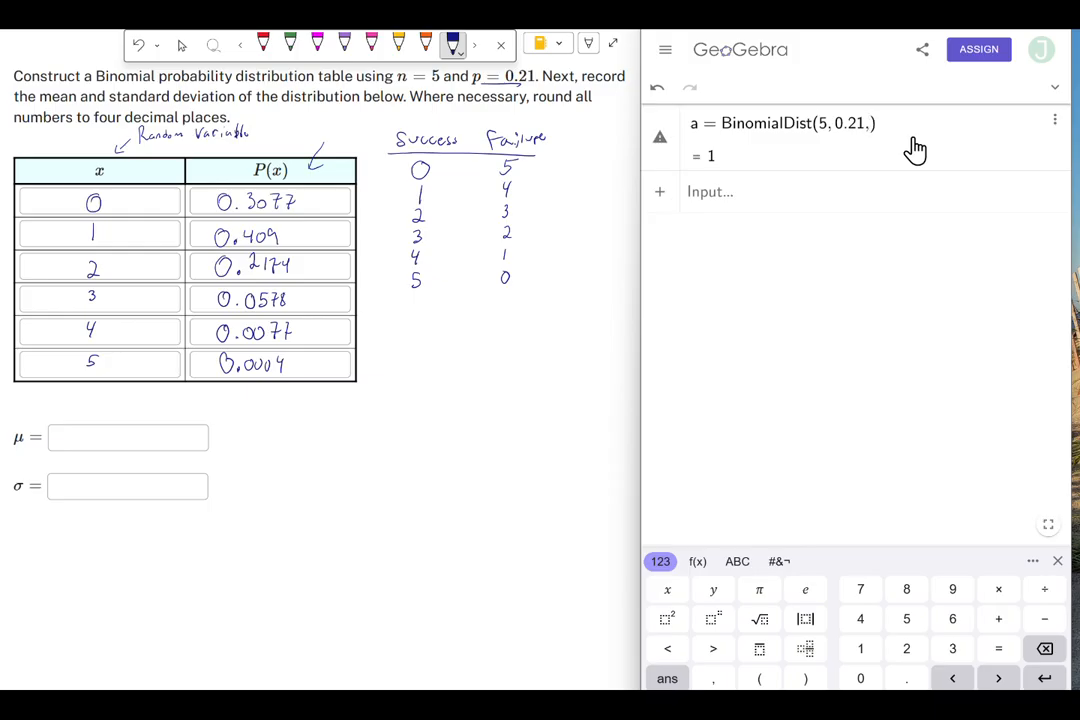
left_click(698, 563)
left_click(908, 625)
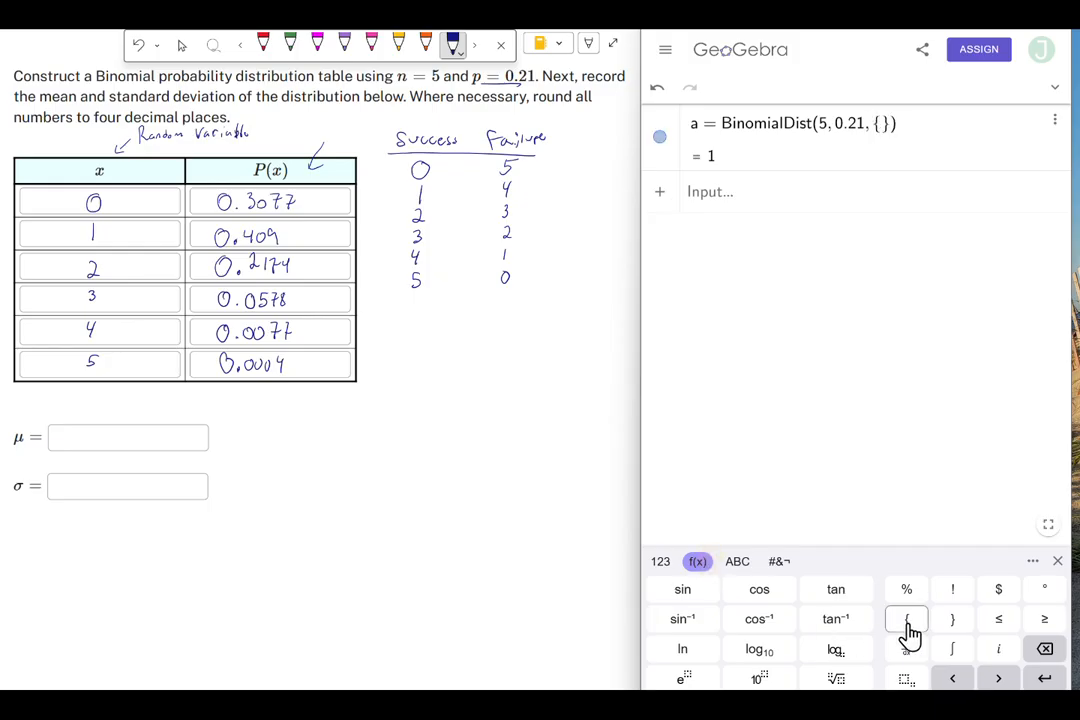
left_click(663, 566)
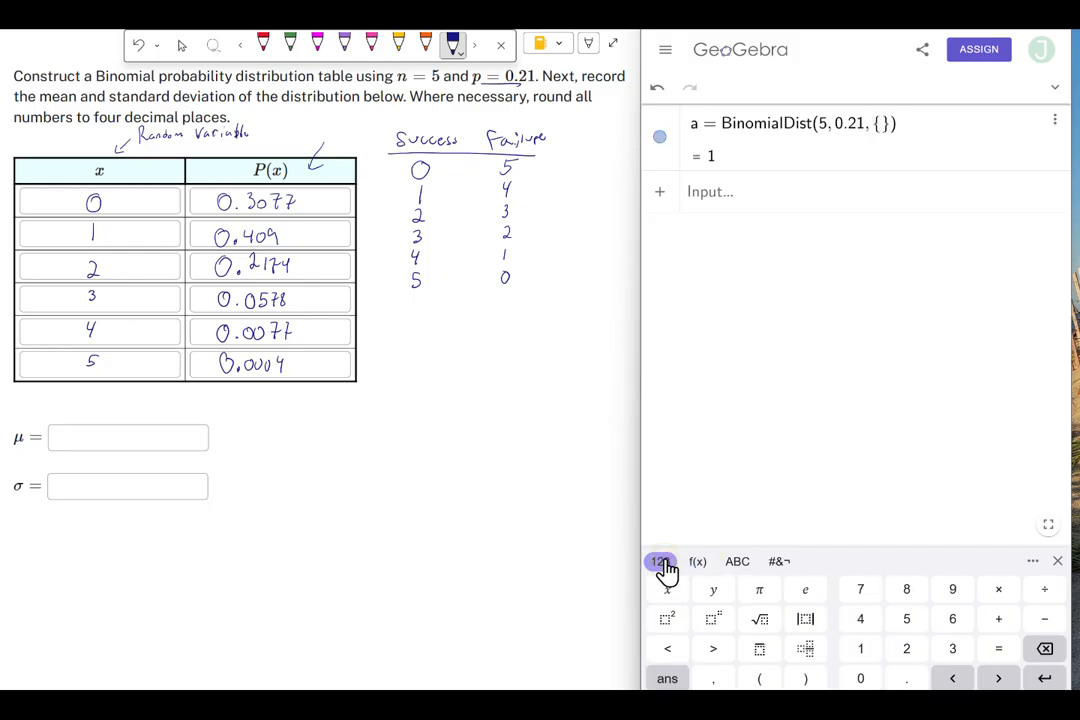
left_click(864, 670)
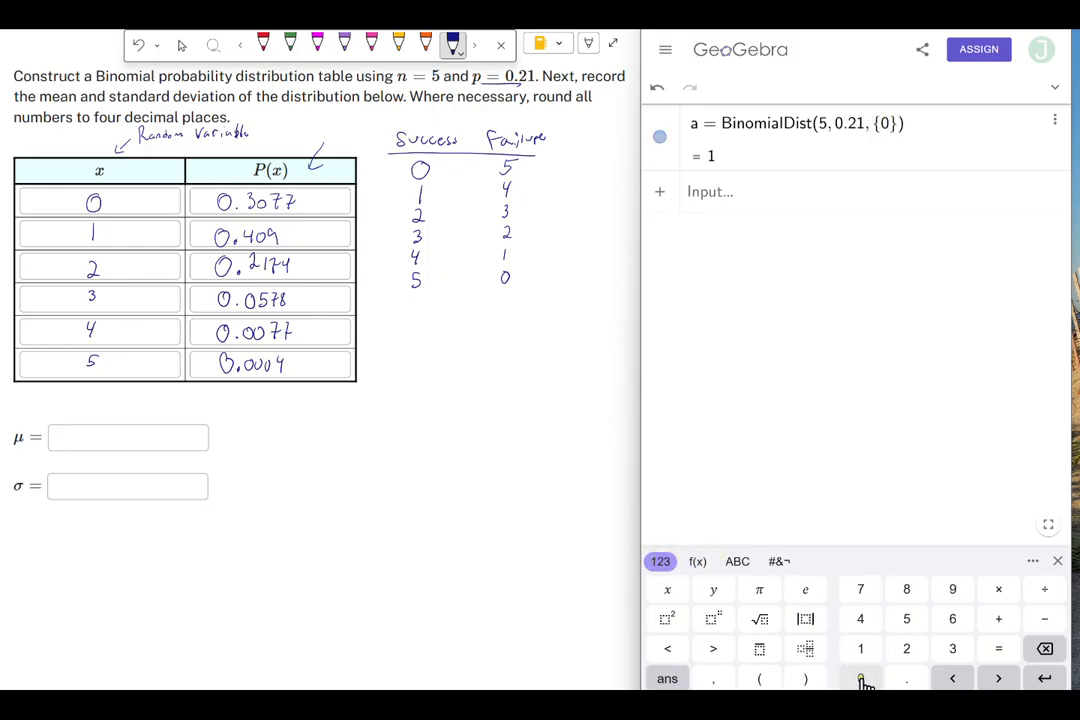
left_click(1044, 678)
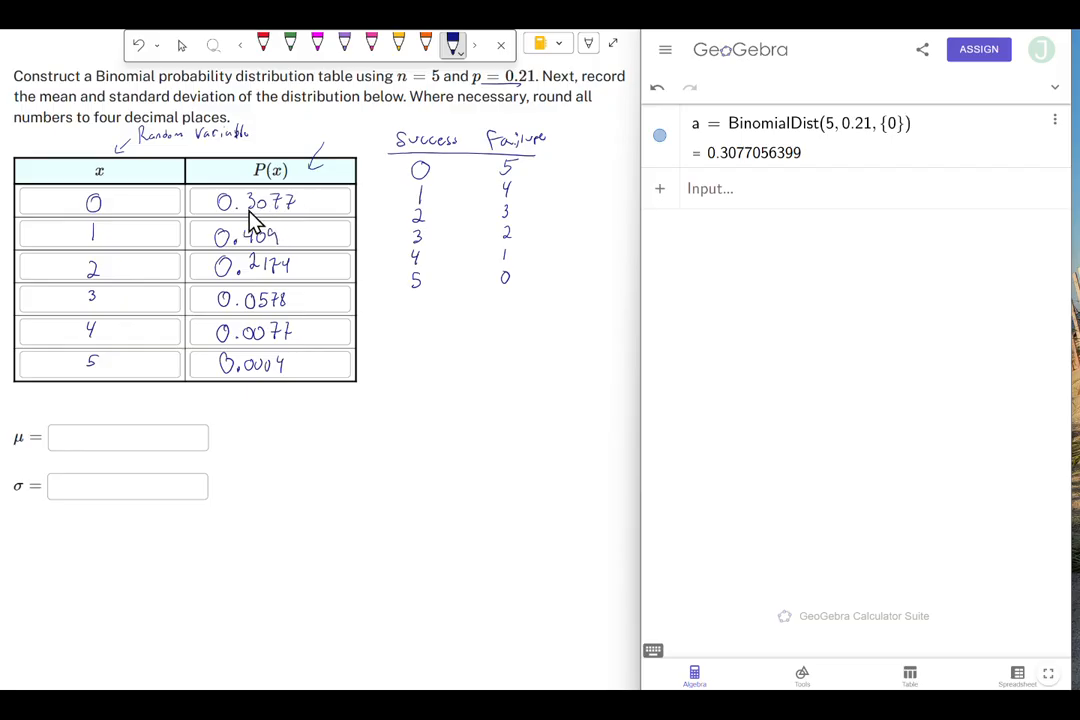
- Change the list argument of the BinomialDist command to {1}, then to {2}
left_click(895, 140)
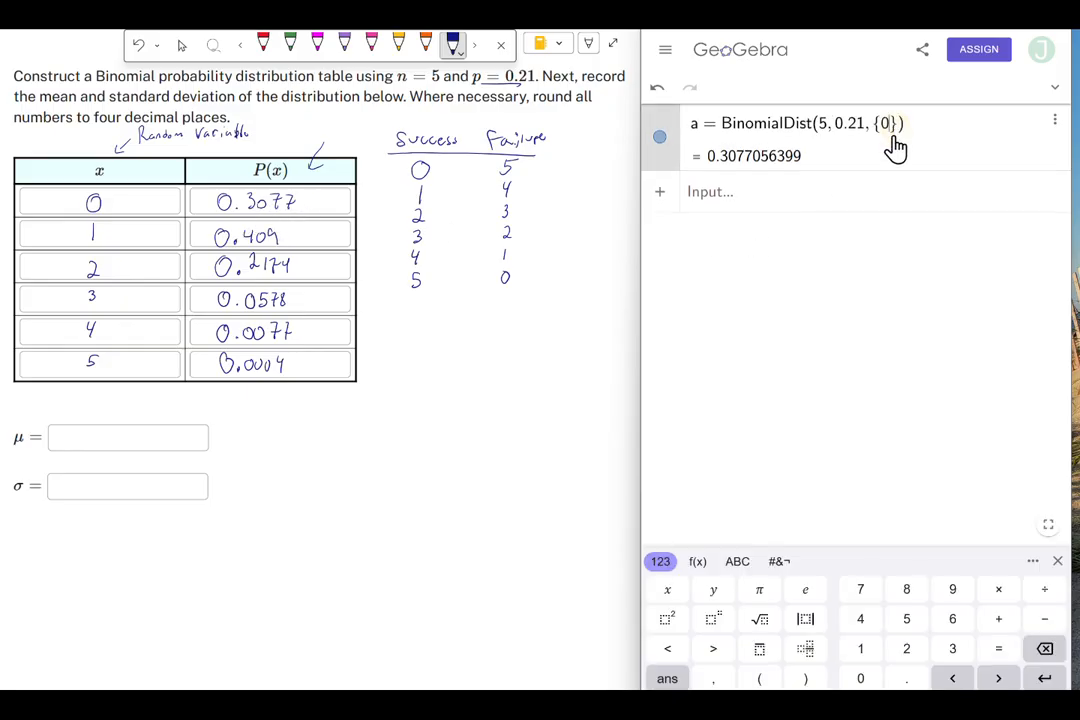
left_click(1044, 648)
left_click(860, 650)
left_click(1044, 678)
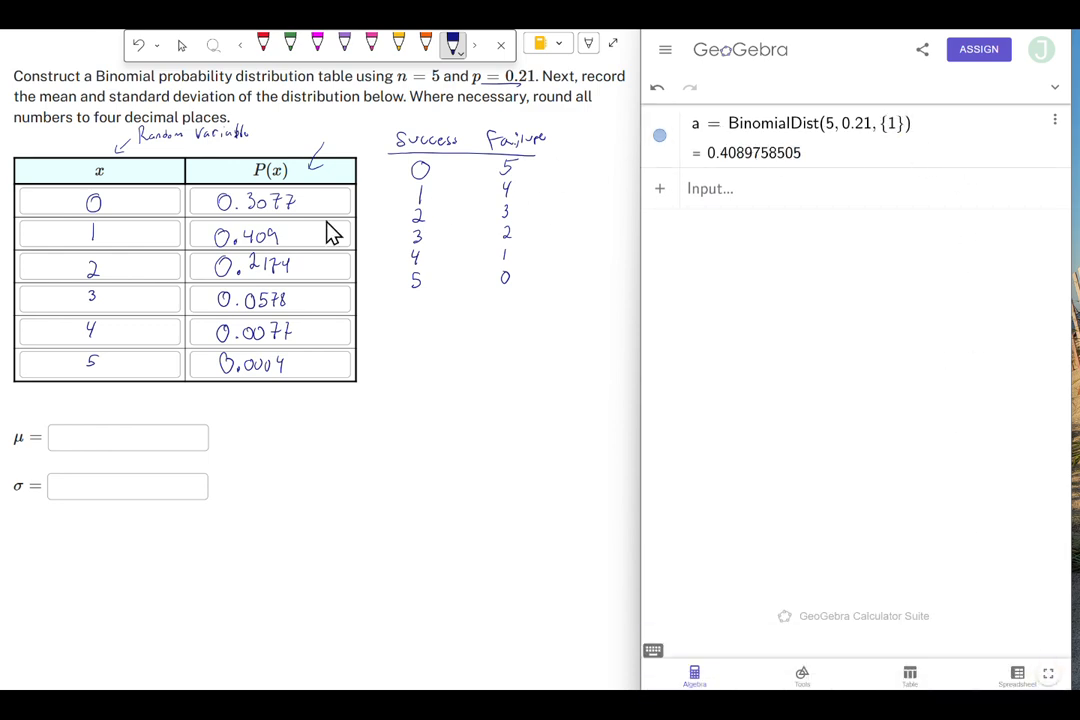
left_click(886, 124)
left_click(1046, 649)
left_click(918, 655)
left_click(1044, 678)
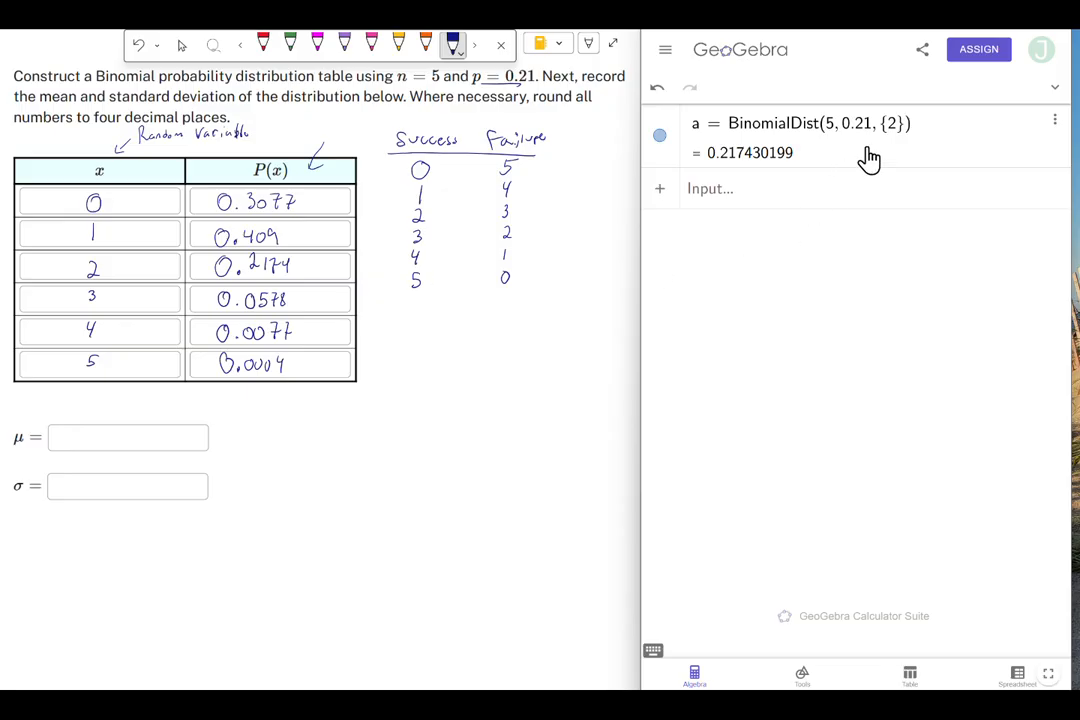
- Rewrite the command as BinomialDist(5, 0.21, 2, false)
left_click(900, 126)
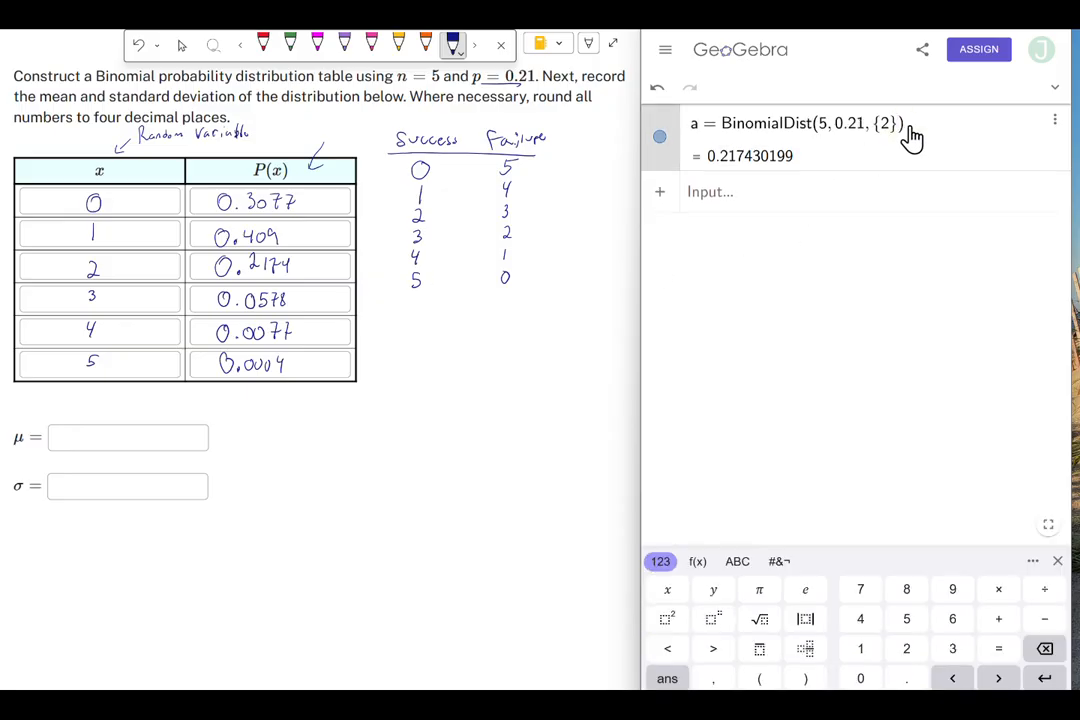
left_click(1044, 648)
left_click(1044, 648)
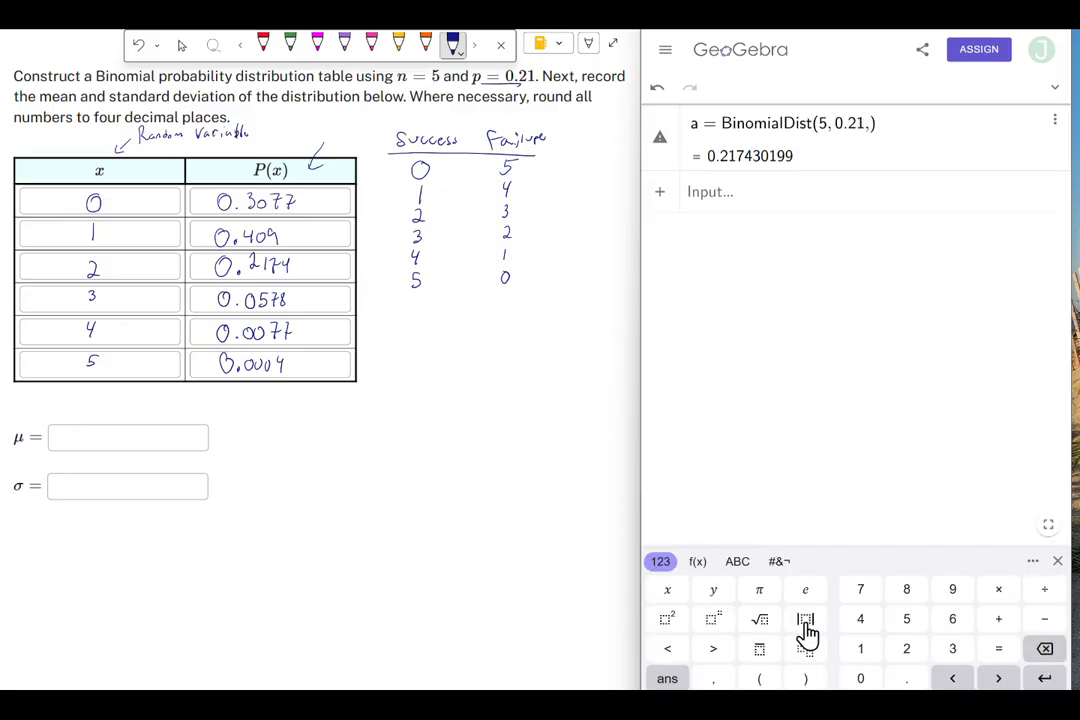
left_click(904, 652)
left_click(713, 678)
left_click(737, 561)
left_click(814, 620)
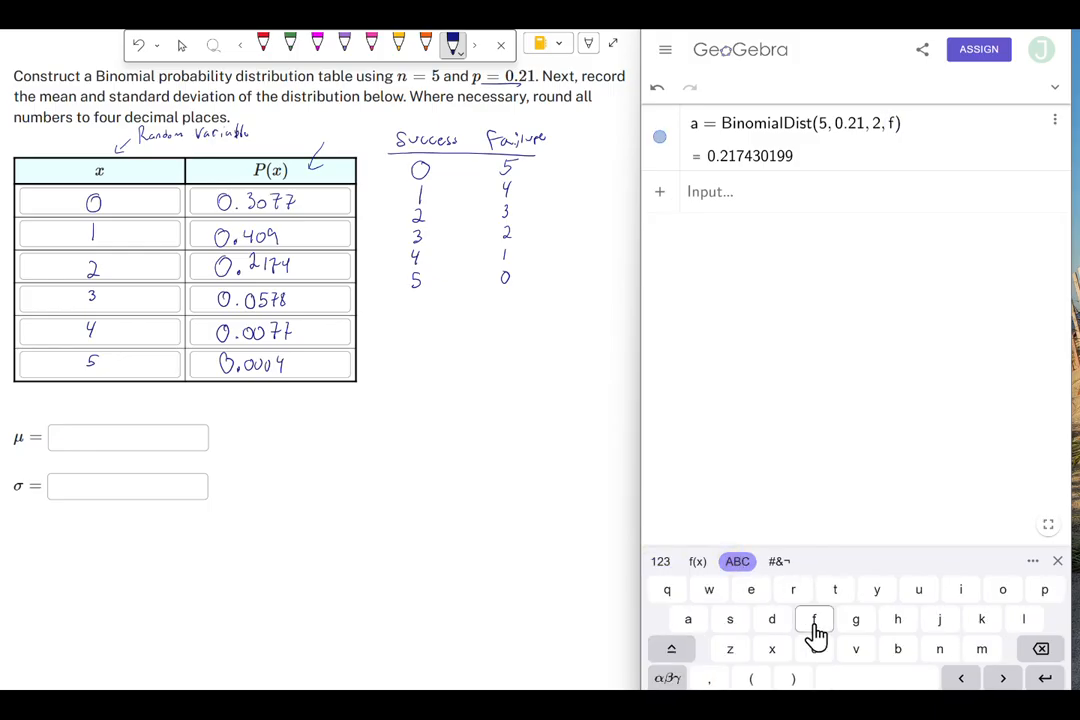
left_click(688, 622)
left_click(1023, 620)
left_click(733, 621)
left_click(751, 590)
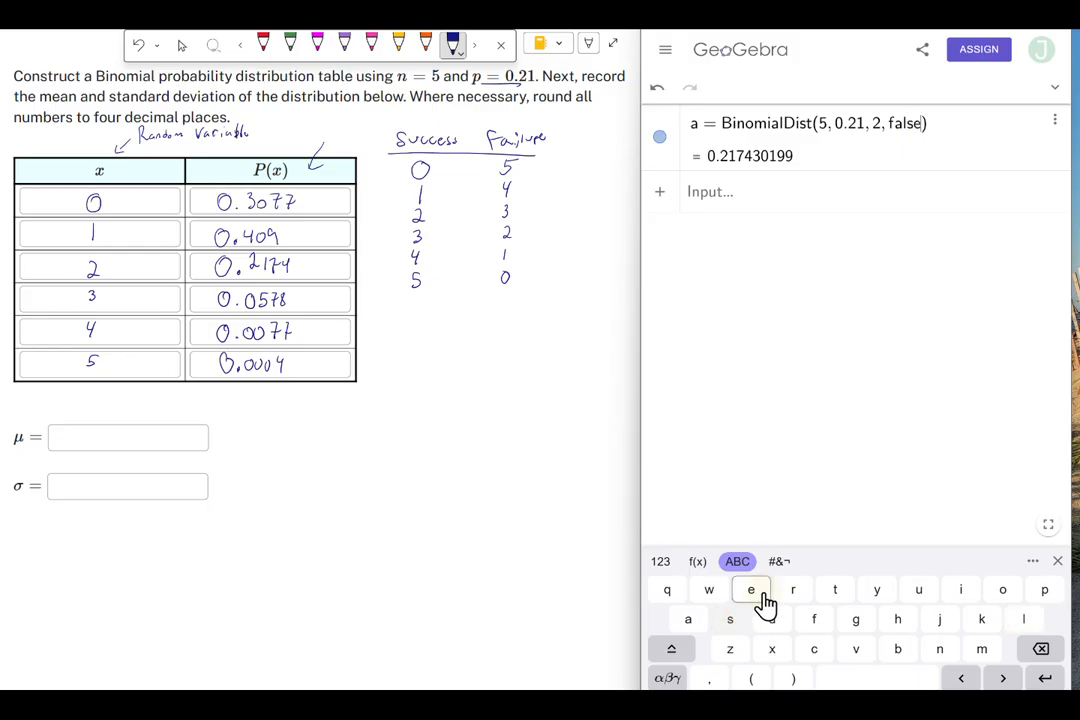
left_click(1046, 681)
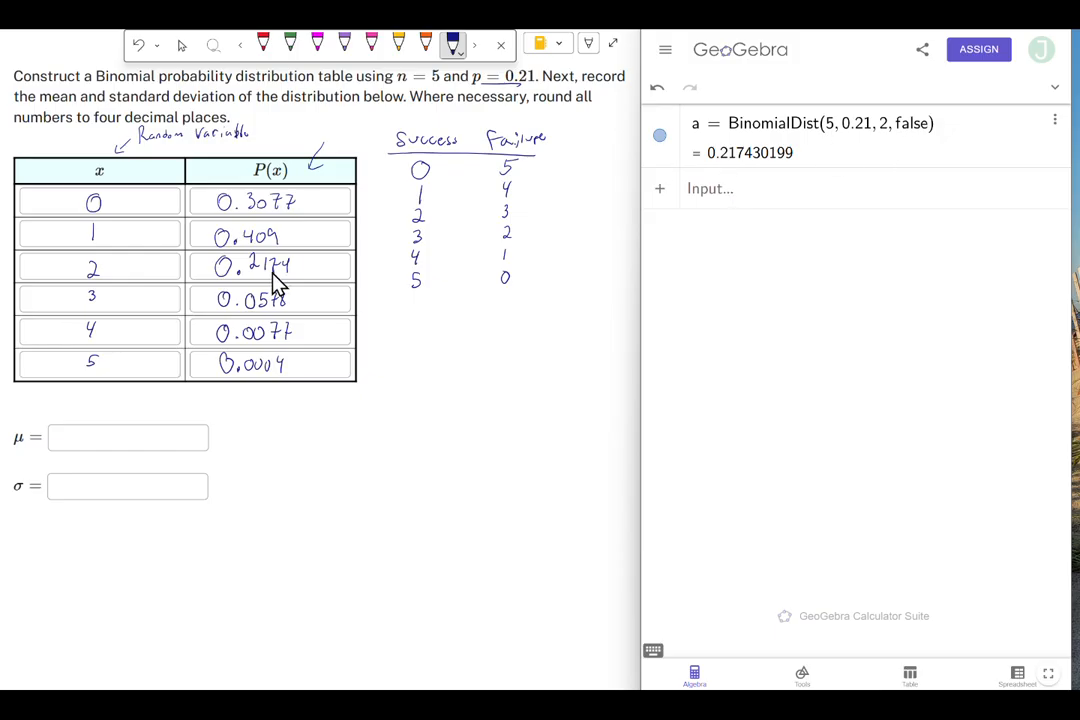
- Change the variable value in the BinomialDist command from 2 to 1
left_click(887, 138)
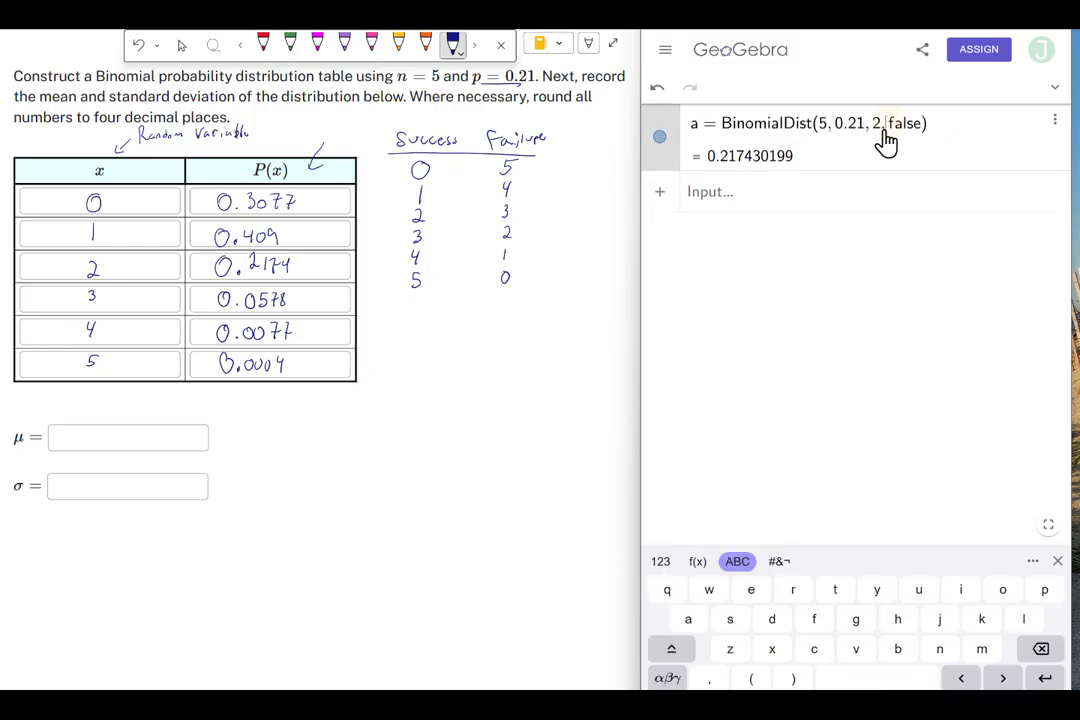
left_click(1041, 648)
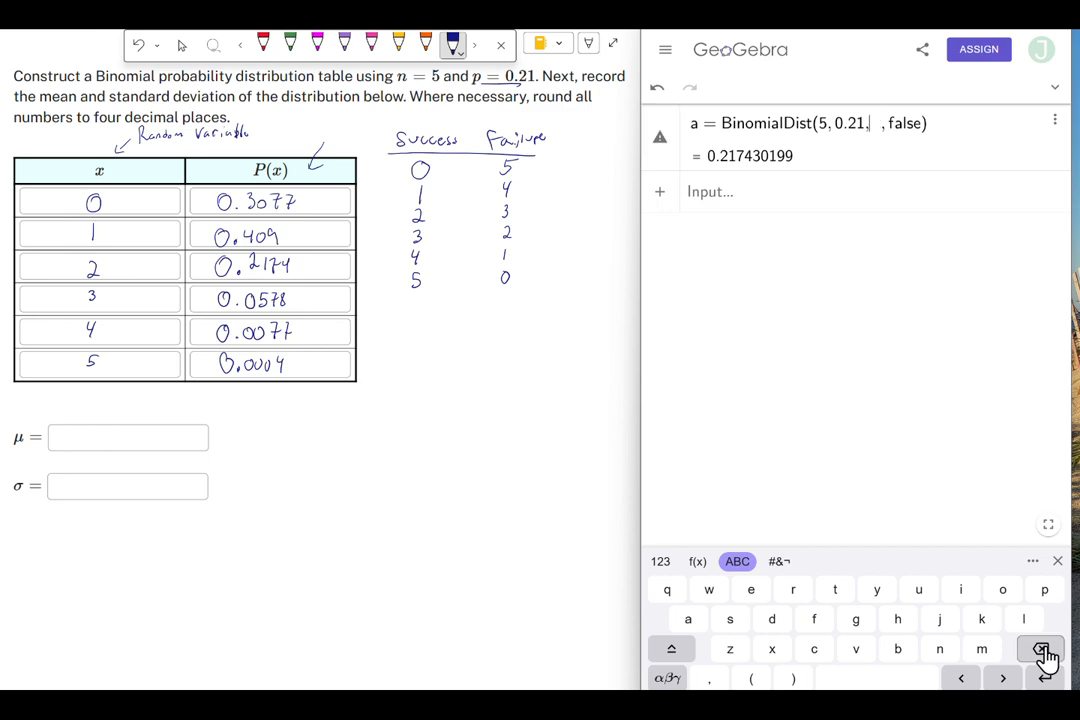
left_click(668, 566)
left_click(862, 648)
left_click(1050, 678)
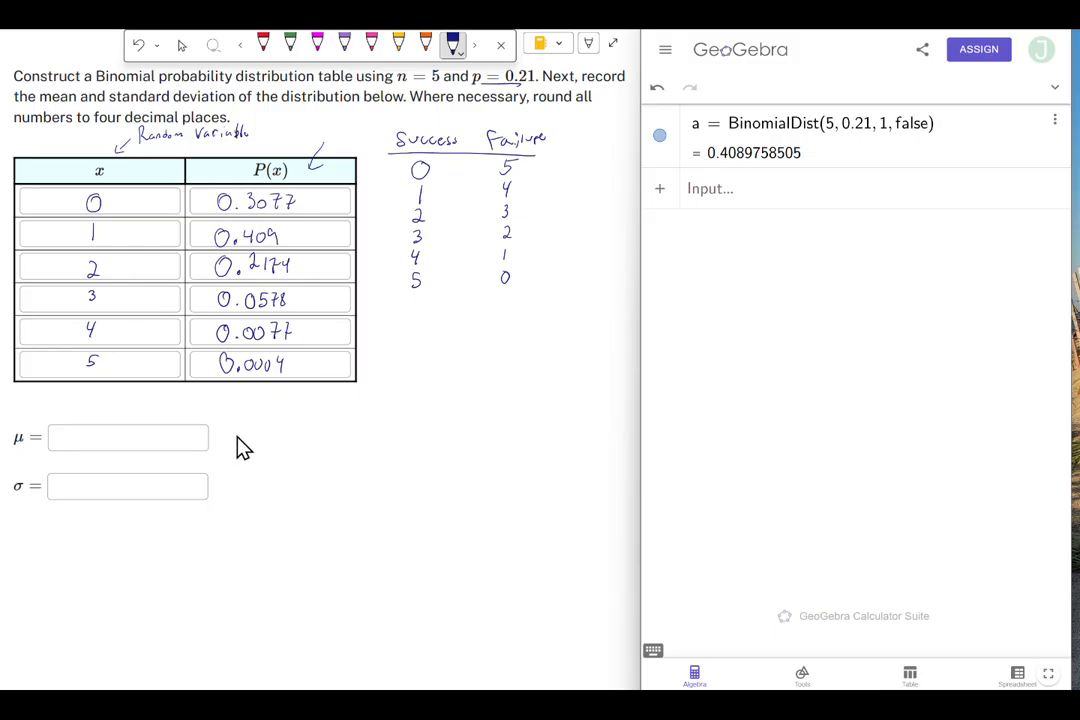
- Define the list v = {0, 1, 2, 3, 4, 5} of random variable values
left_click(731, 199)
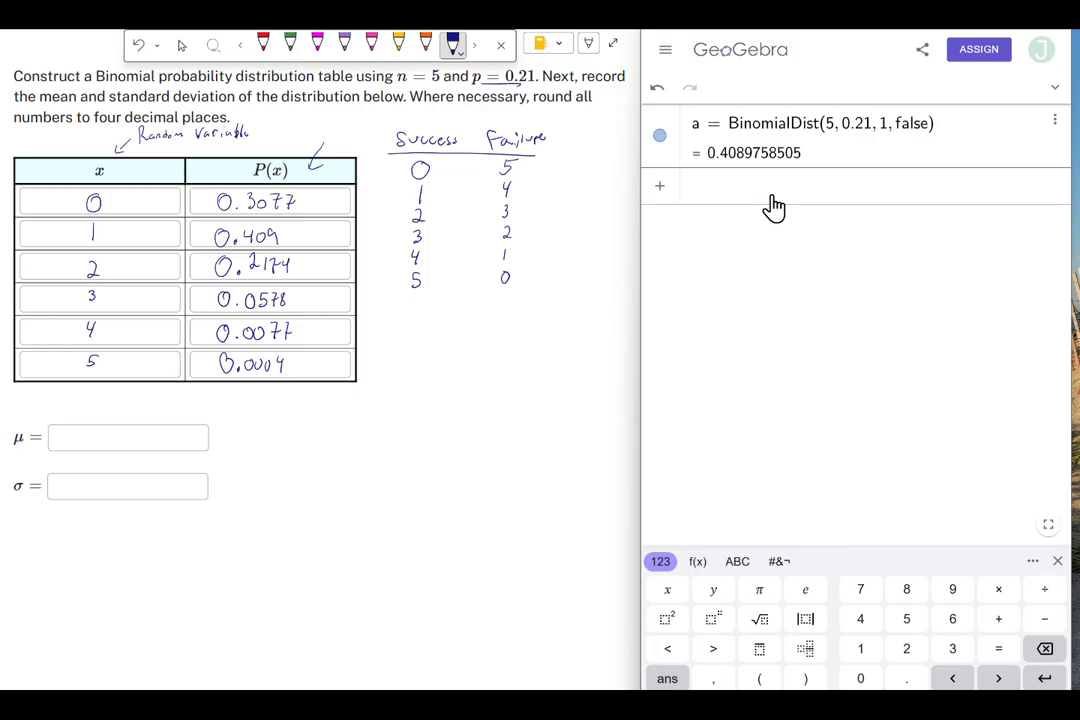
type("v =")
left_click(697, 563)
left_click(910, 625)
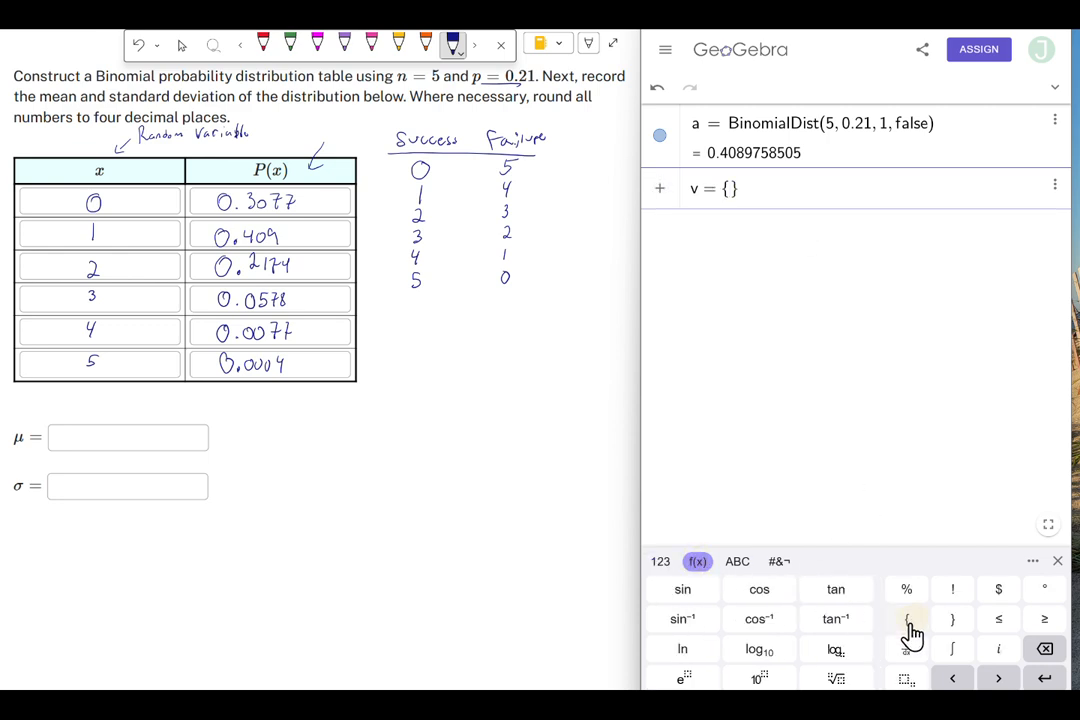
left_click(659, 563)
left_click(862, 677)
left_click(715, 679)
left_click(860, 649)
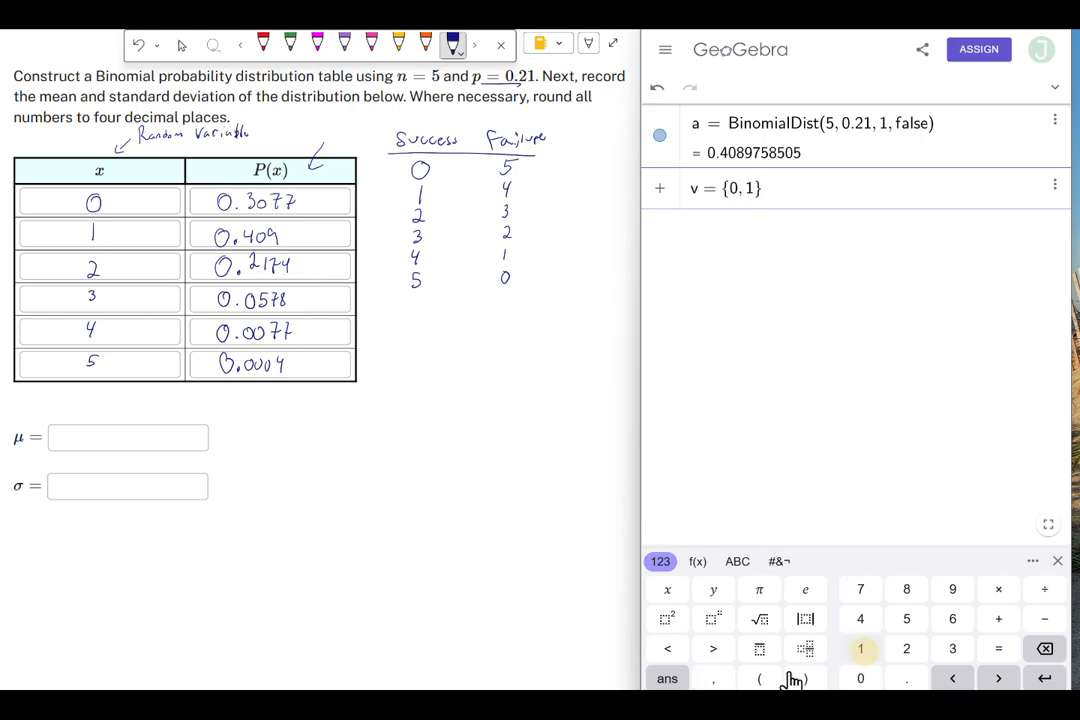
left_click(715, 679)
left_click(900, 652)
left_click(715, 679)
left_click(952, 649)
left_click(715, 679)
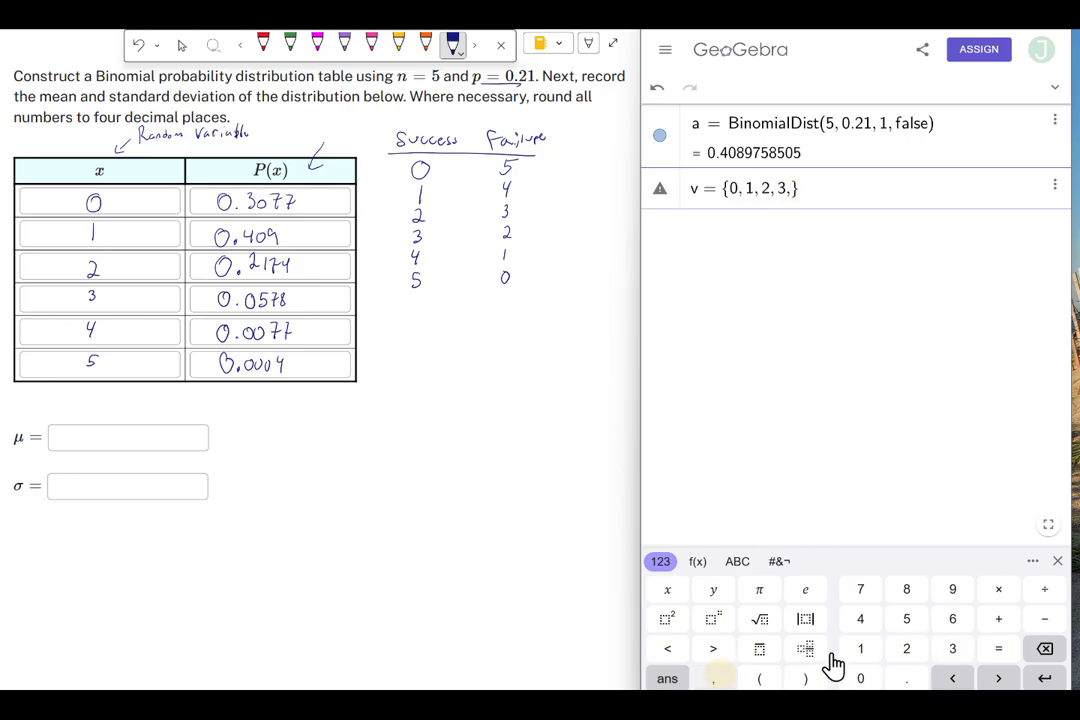
left_click(860, 621)
left_click(715, 679)
left_click(908, 628)
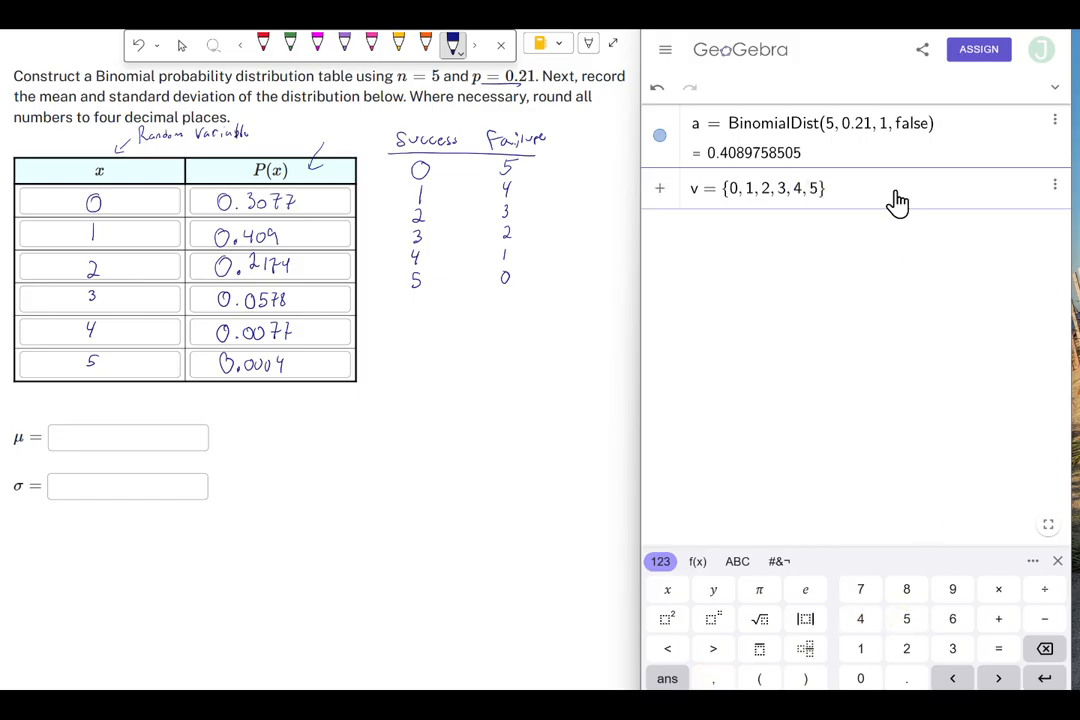
key("Return")
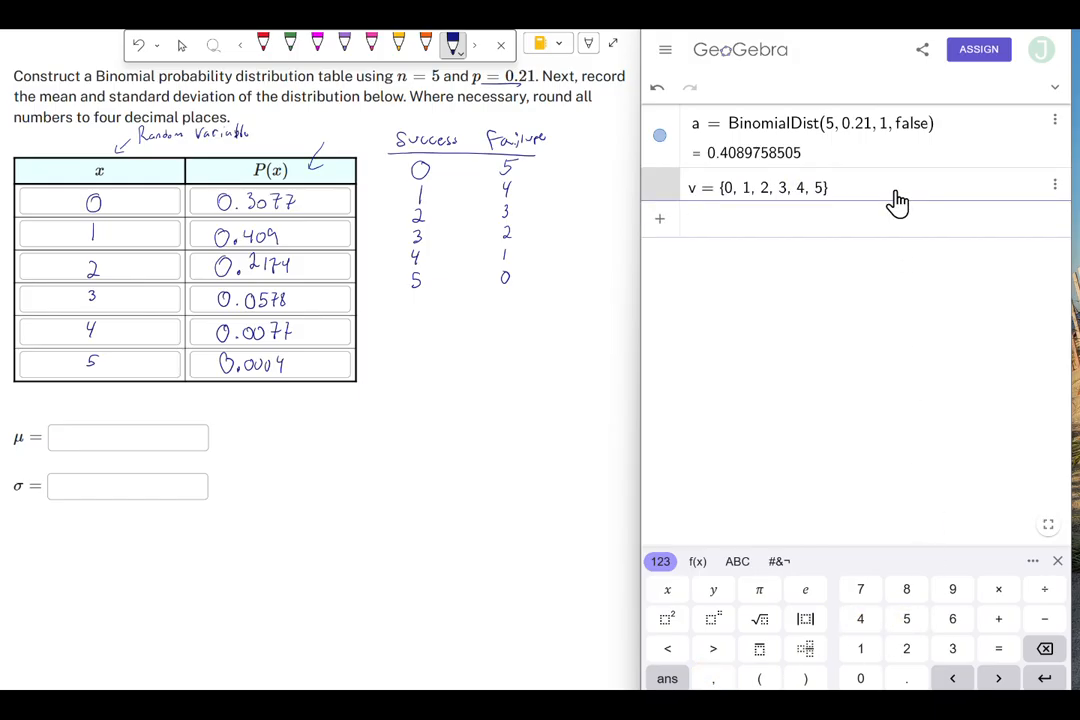
- Start defining the probability list p with the values .3077, .409 and .2174
type("p =")
left_click(700, 562)
left_click(899, 620)
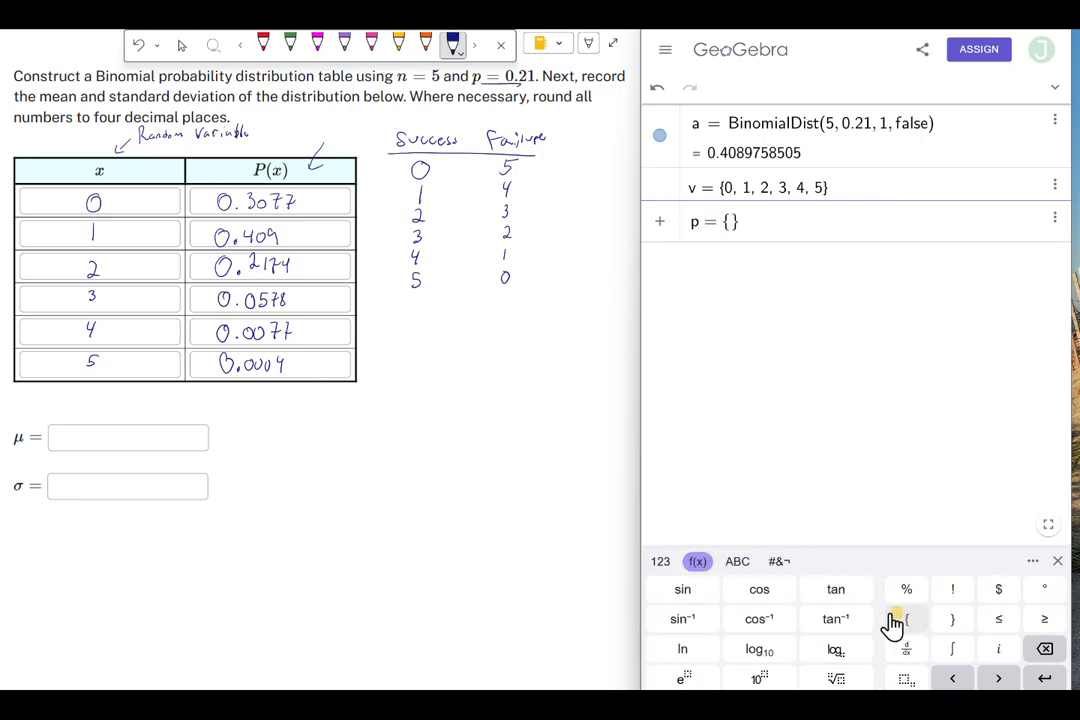
left_click(661, 563)
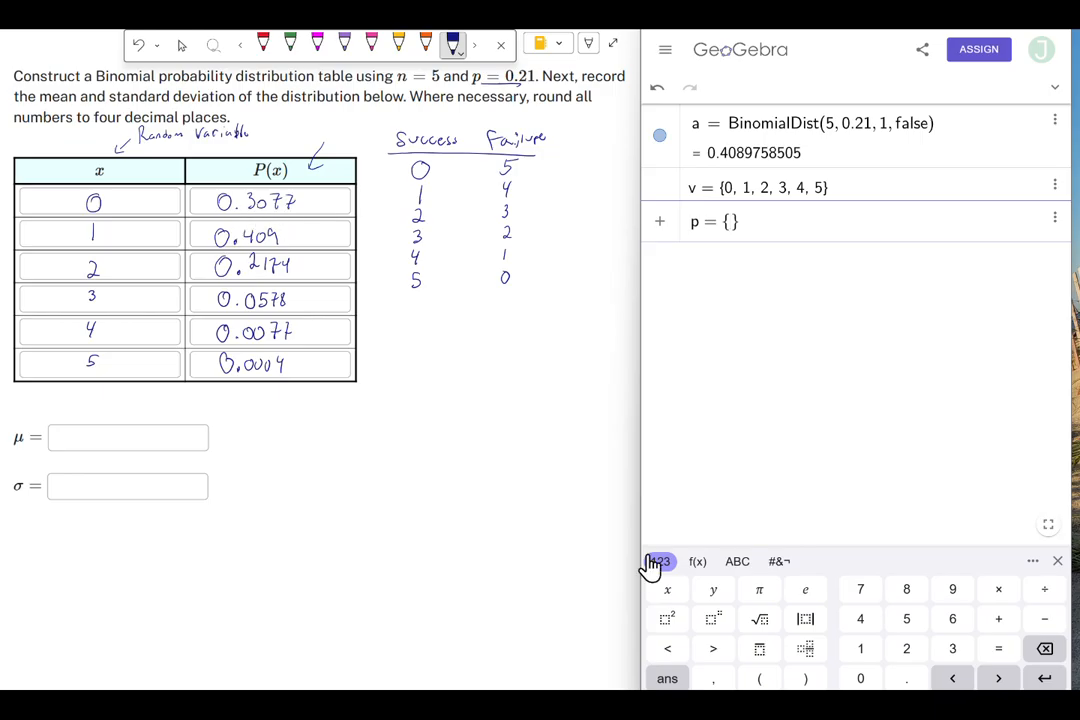
left_click(908, 682)
left_click(950, 658)
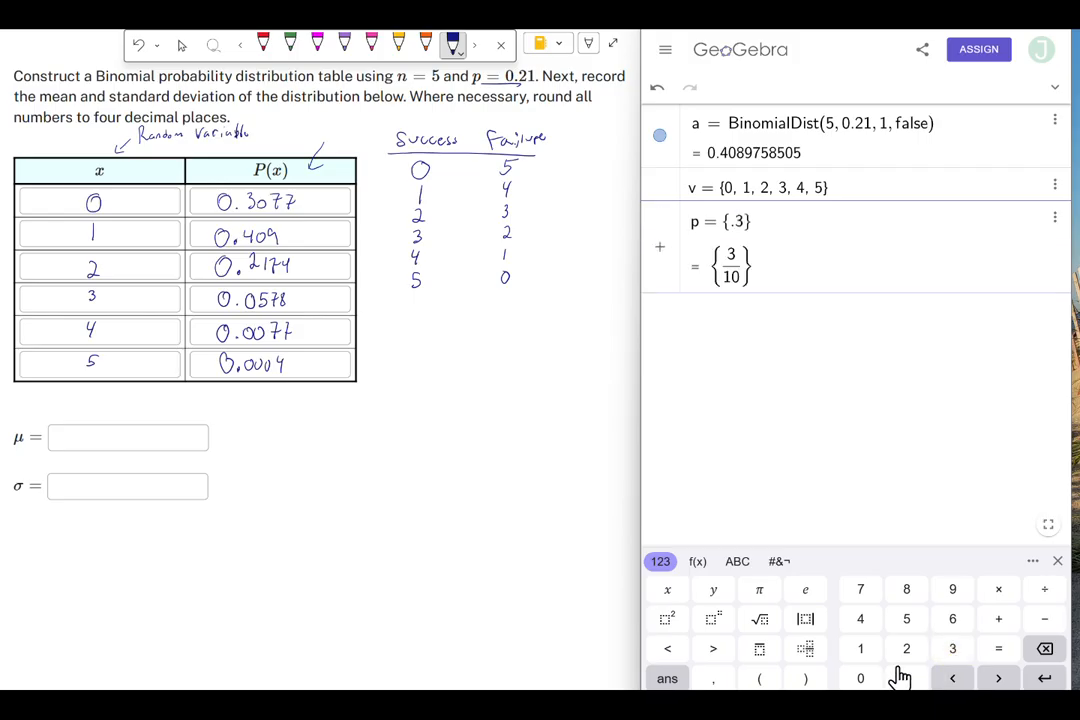
left_click(857, 680)
left_click(860, 592)
left_click(860, 592)
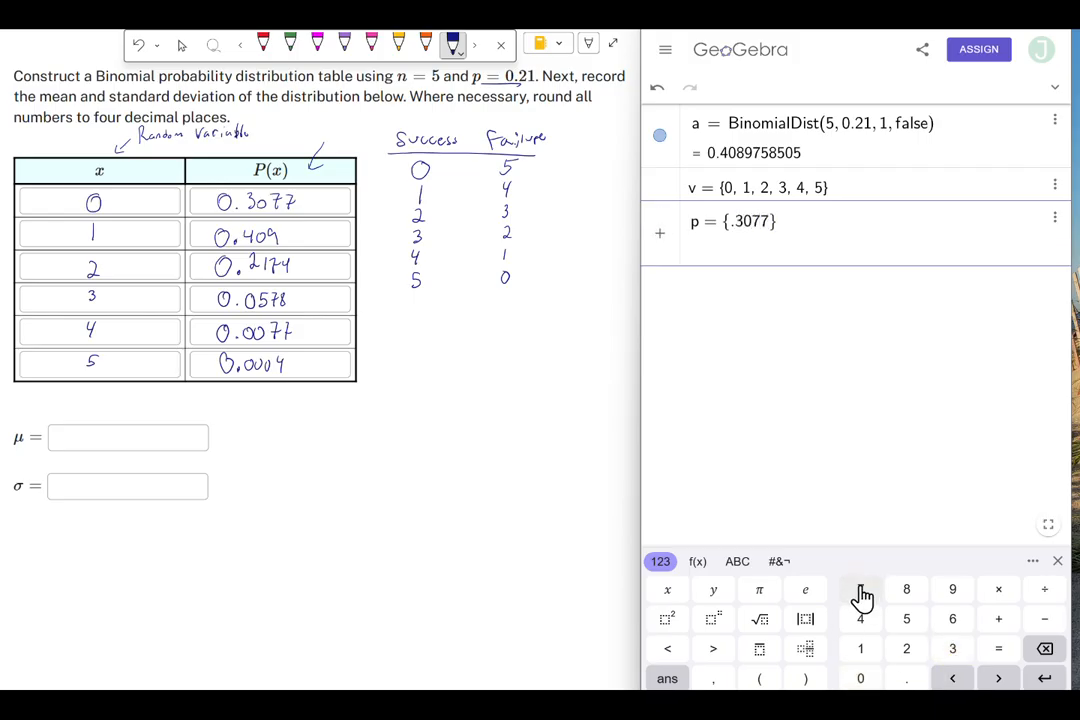
left_click(714, 680)
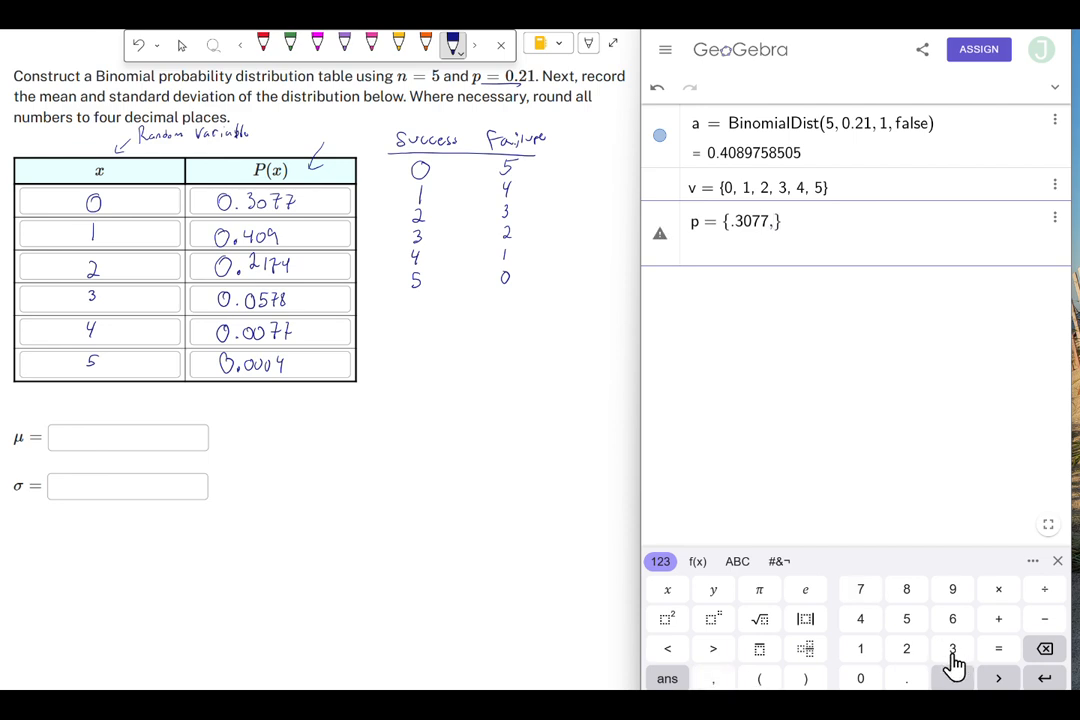
left_click(906, 678)
left_click(860, 618)
left_click(860, 678)
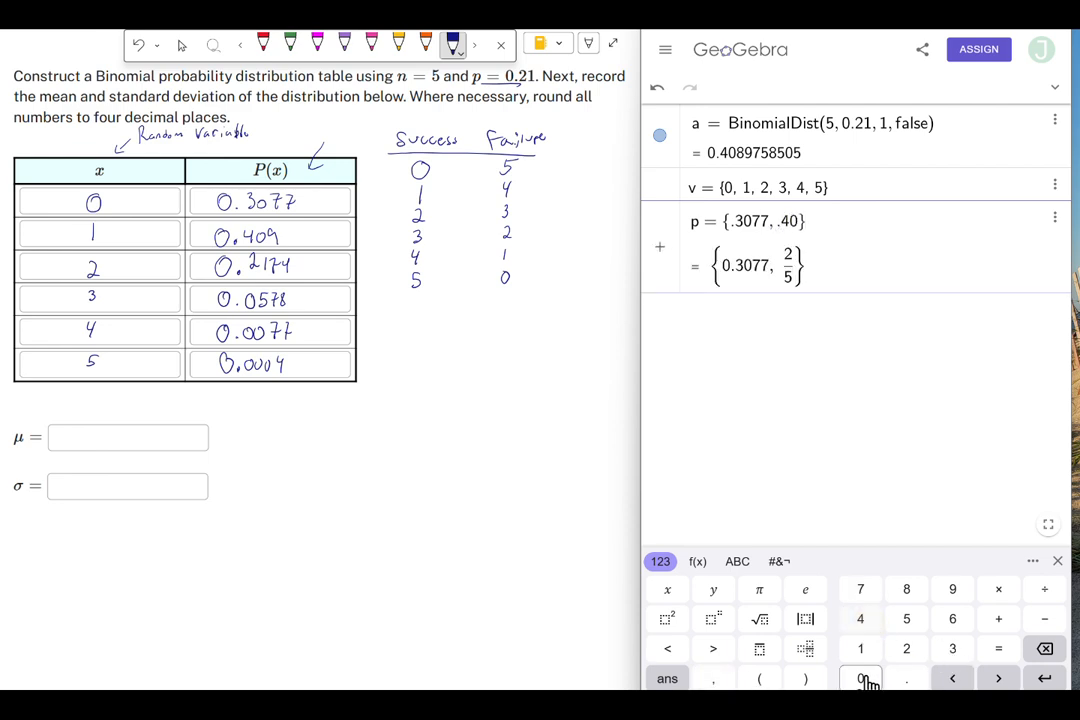
left_click(952, 590)
left_click(713, 678)
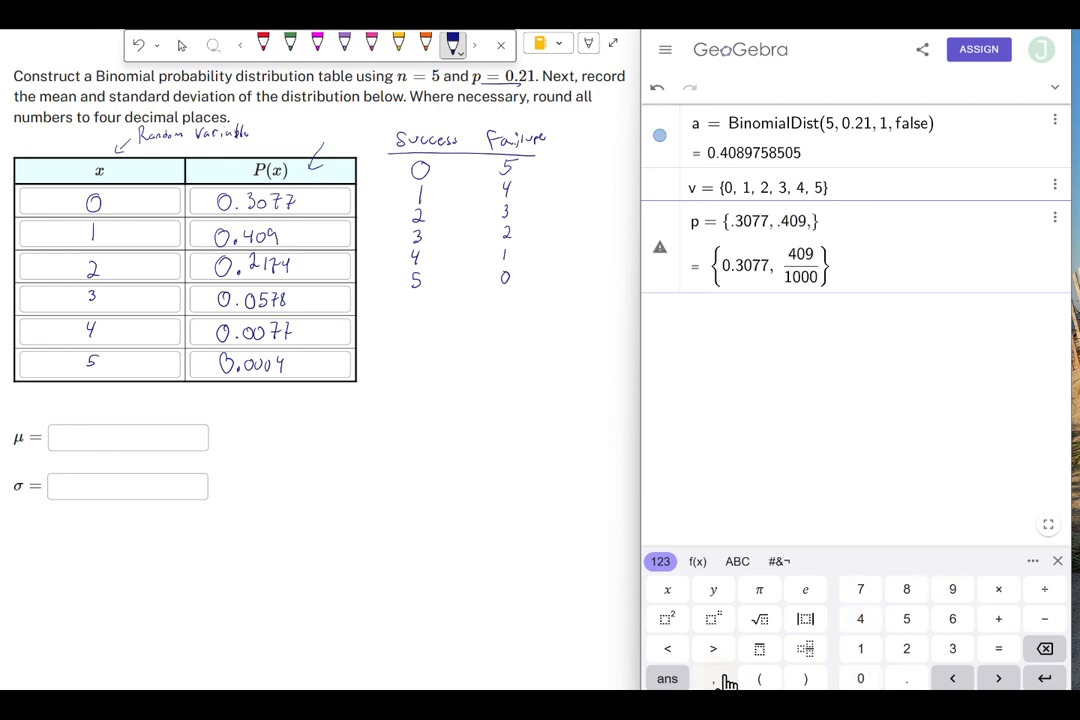
left_click(906, 678)
left_click(906, 648)
left_click(860, 648)
left_click(860, 590)
left_click(860, 618)
left_click(713, 678)
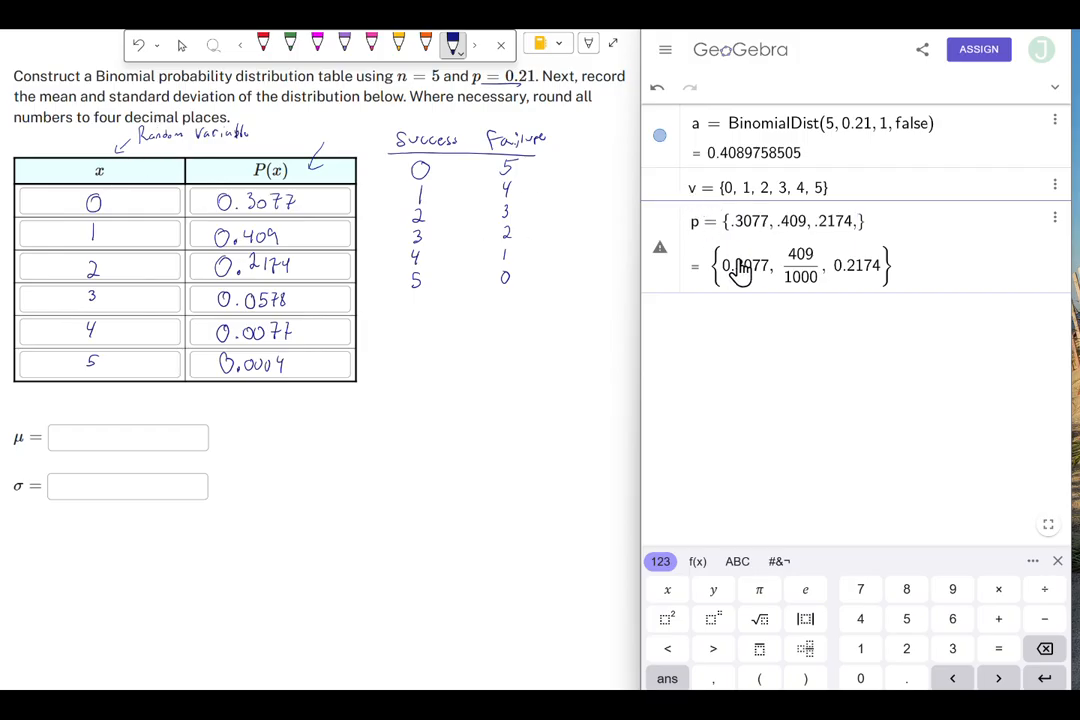
- Add .0578, .0077 and .0004 to the list p and confirm it
left_click(906, 679)
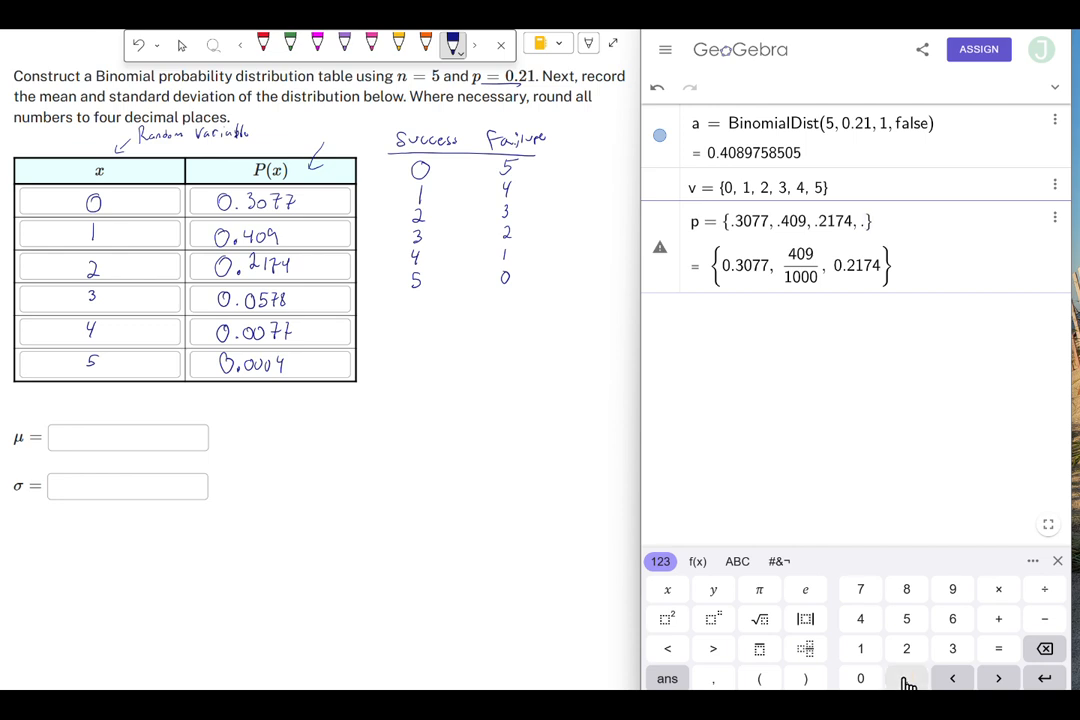
left_click(857, 680)
left_click(906, 619)
left_click(860, 589)
left_click(906, 589)
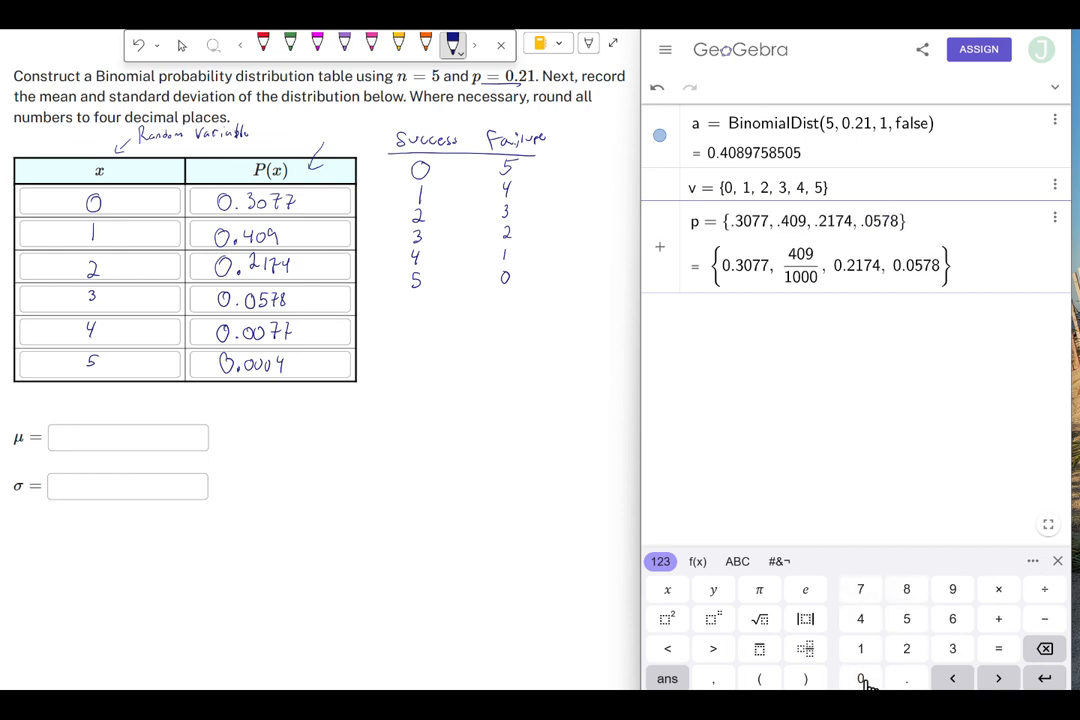
left_click(714, 680)
left_click(916, 679)
left_click(862, 679)
left_click(862, 679)
left_click(862, 590)
left_click(866, 592)
left_click(714, 680)
left_click(906, 679)
left_click(860, 679)
left_click(860, 679)
left_click(860, 679)
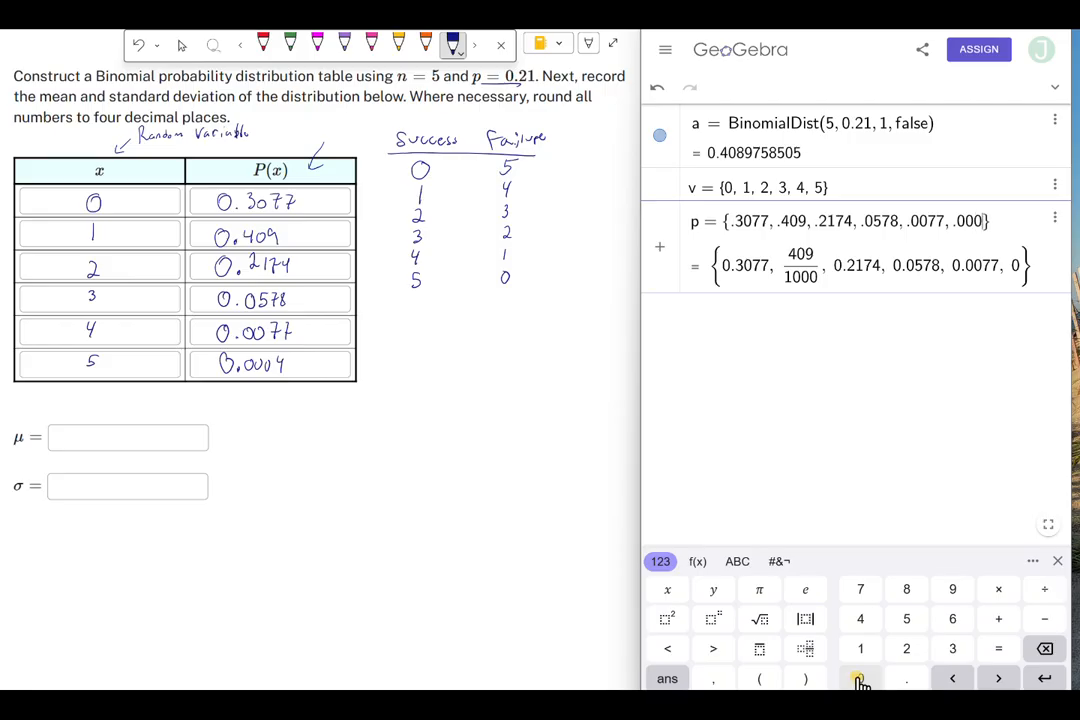
left_click(860, 622)
left_click(1040, 679)
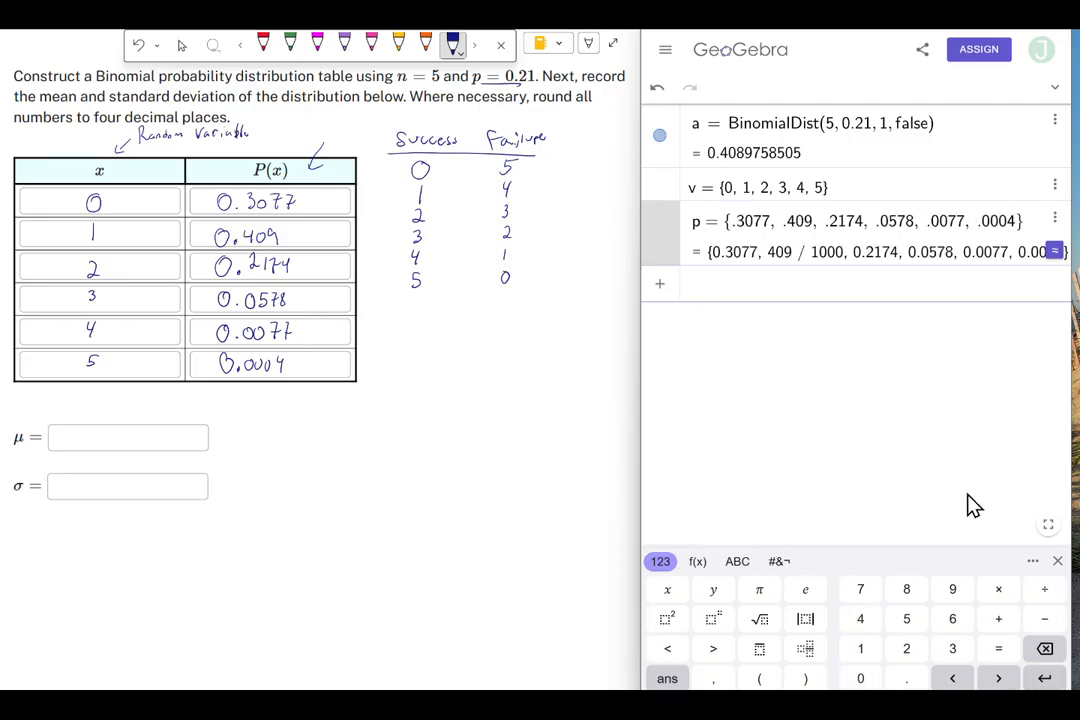
- Compute the distribution's mean with mean(v, p)
type("mean(")
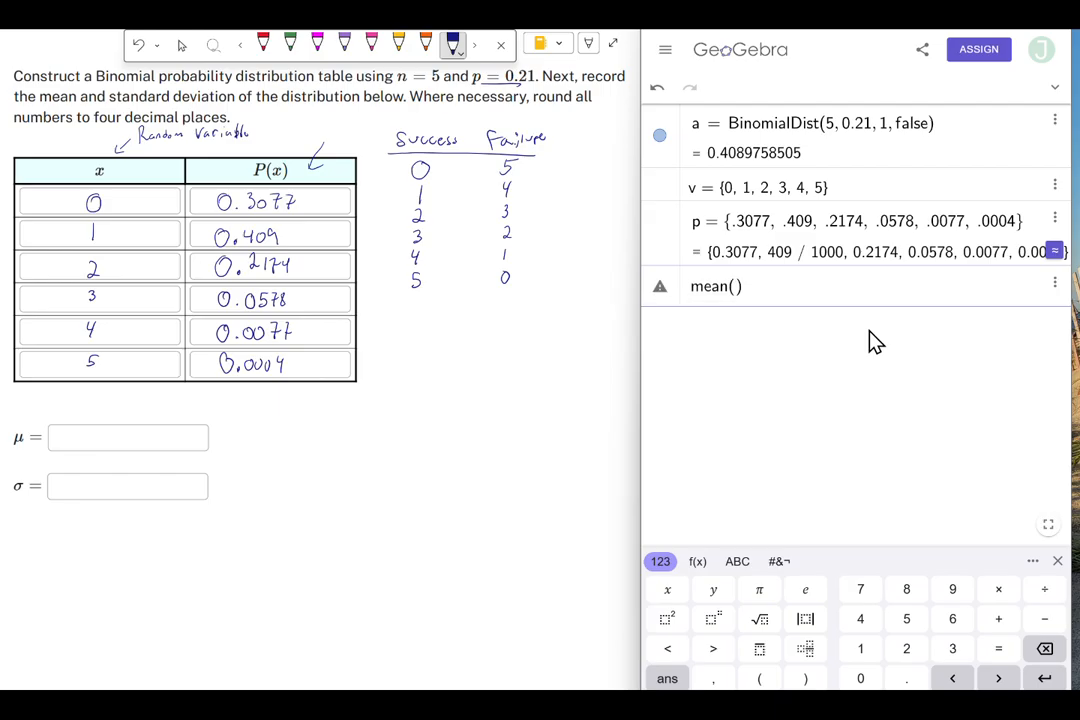
left_click(736, 562)
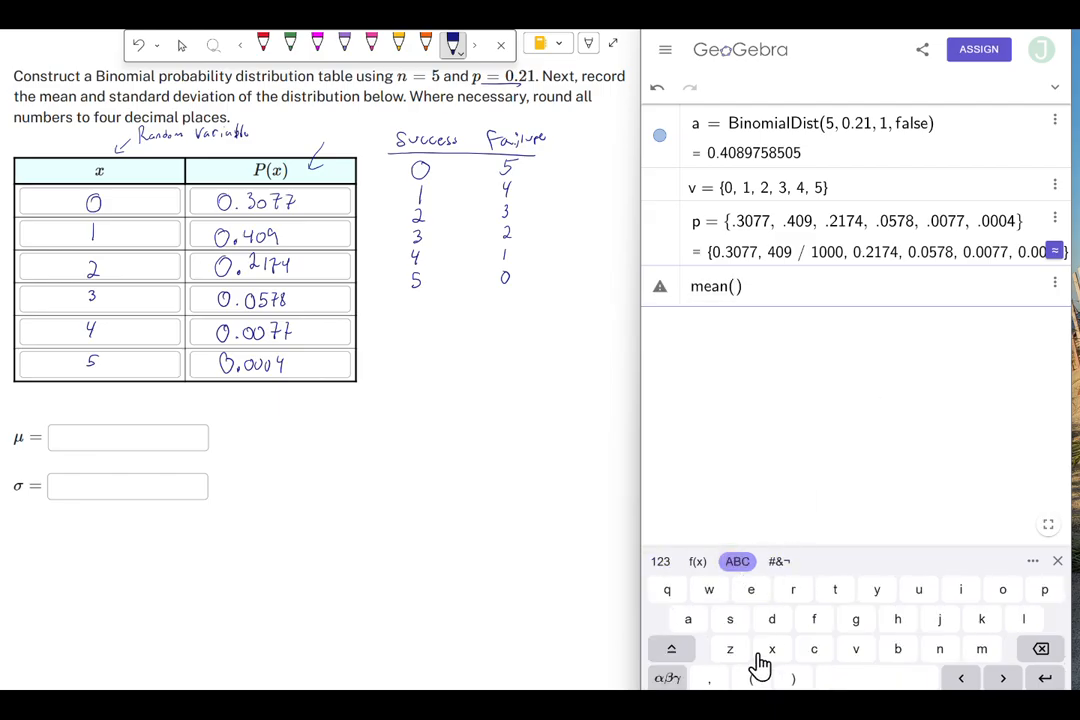
left_click(853, 662)
left_click(710, 679)
left_click(1043, 592)
left_click(1040, 650)
left_click(1044, 592)
left_click(1044, 678)
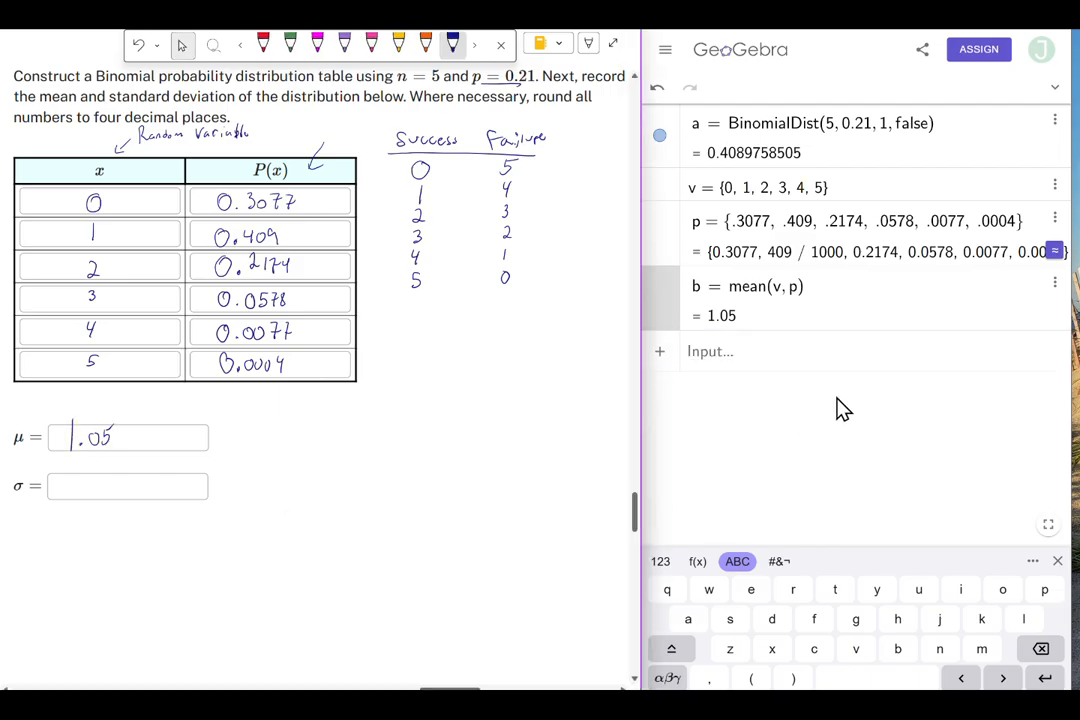
- Compute the distribution's standard deviation with stdevp(v, p)
left_click(764, 358)
type("s")
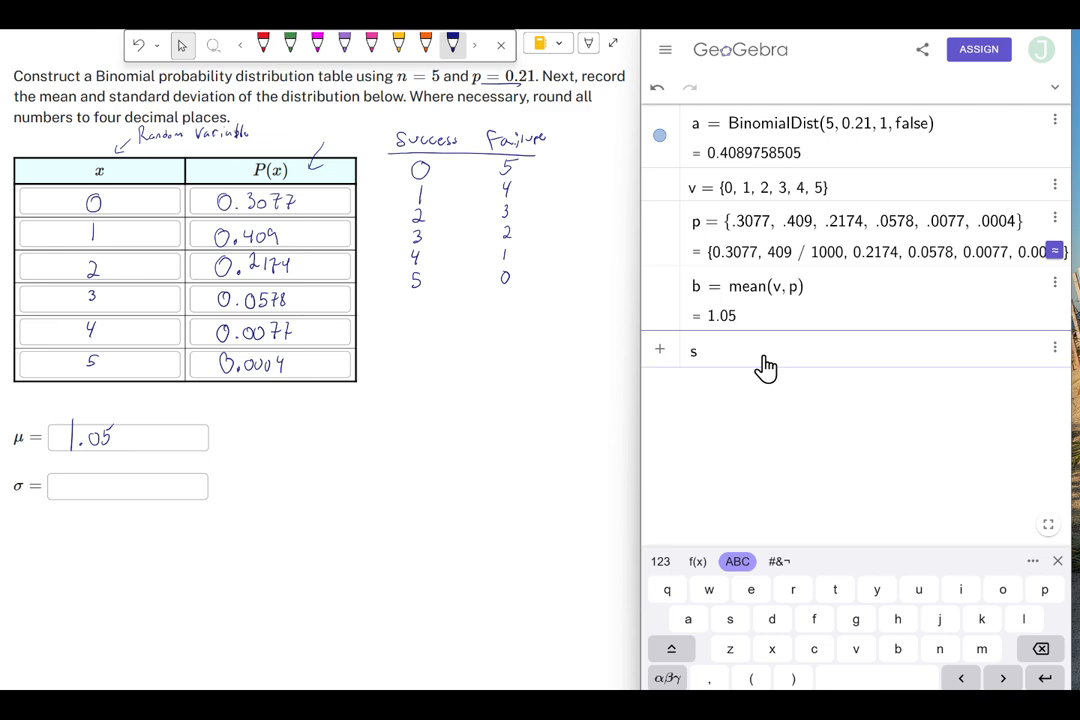
type("t")
left_click(770, 620)
left_click(753, 592)
left_click(855, 652)
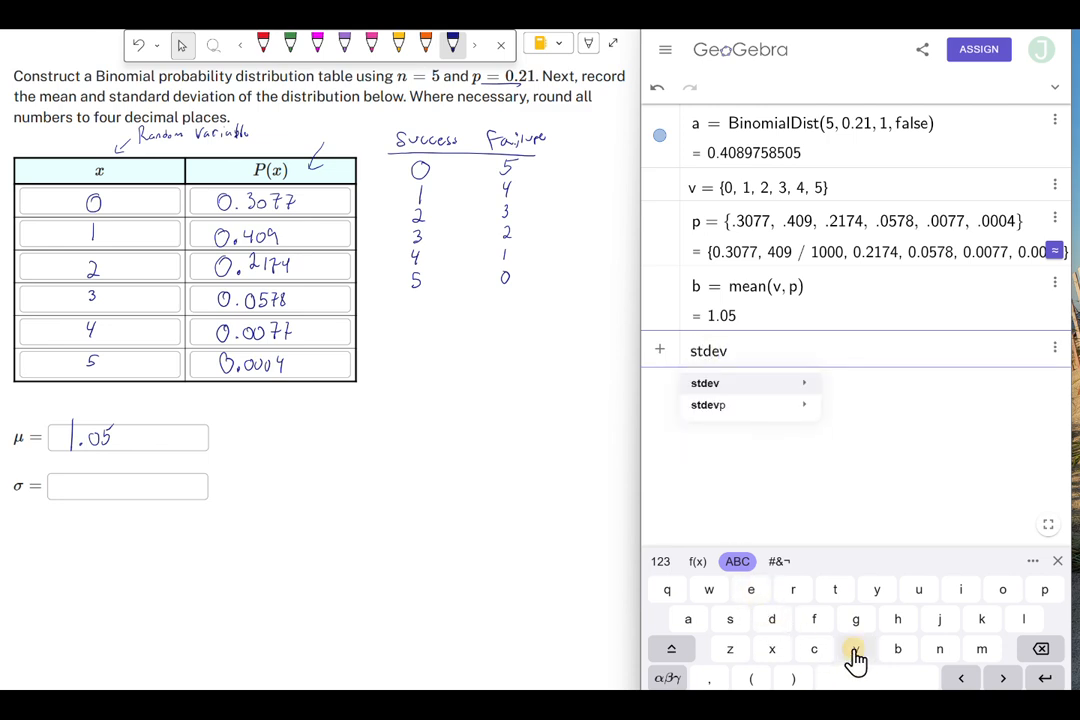
left_click(1041, 598)
left_click(752, 678)
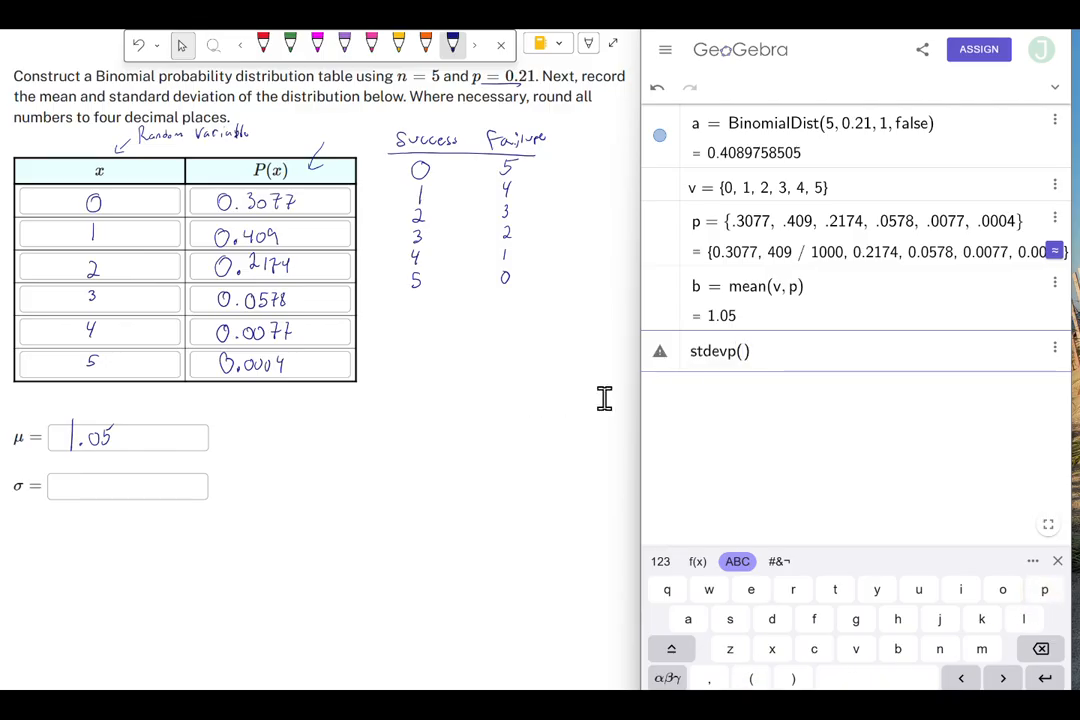
left_click(855, 649)
left_click(709, 678)
left_click(1045, 590)
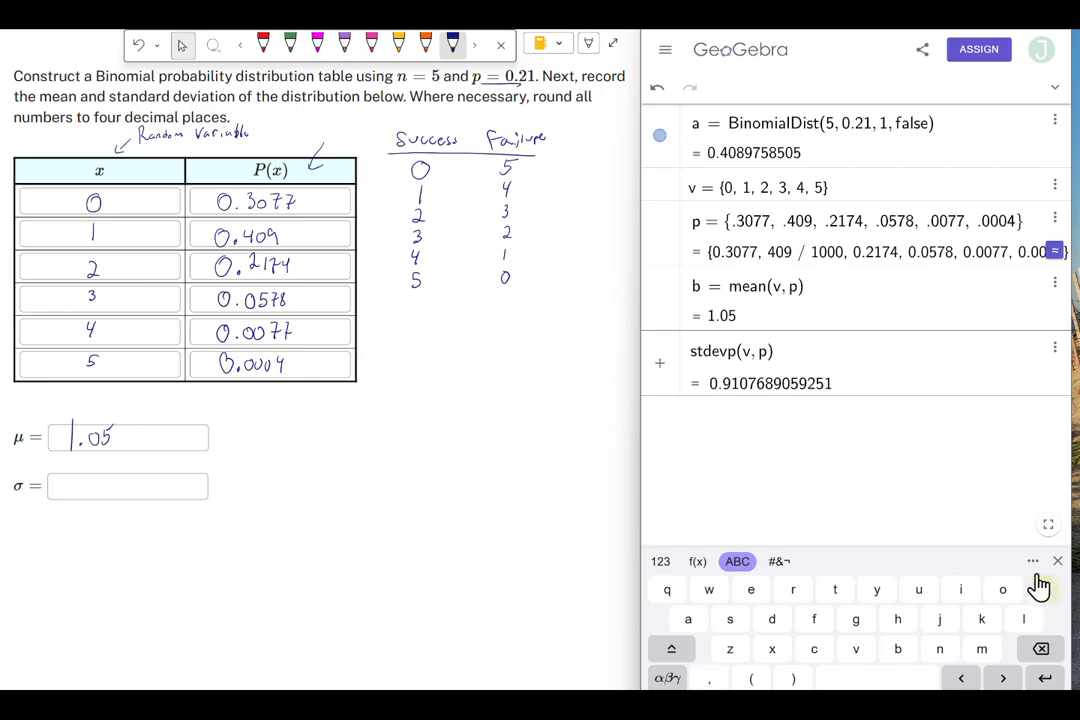
left_click(1030, 680)
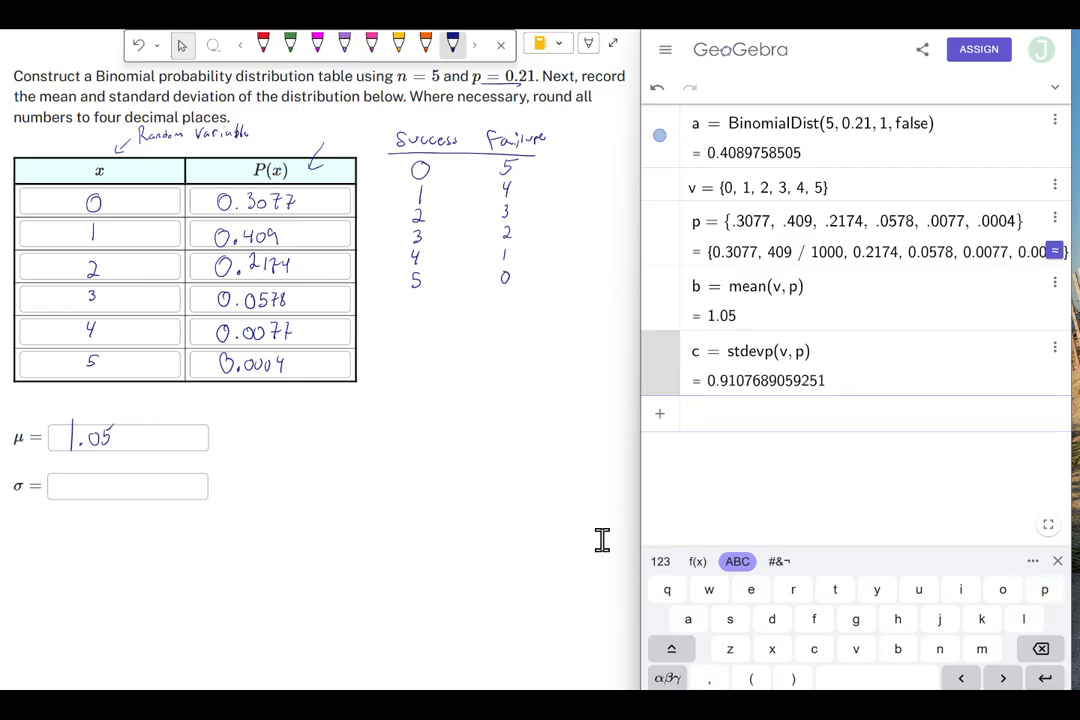
- Write 0.91 in the σ answer box and, with the pink pen, note the formula μ = n·p beside it
left_click_drag(80, 477, 79, 478)
left_click(92, 492)
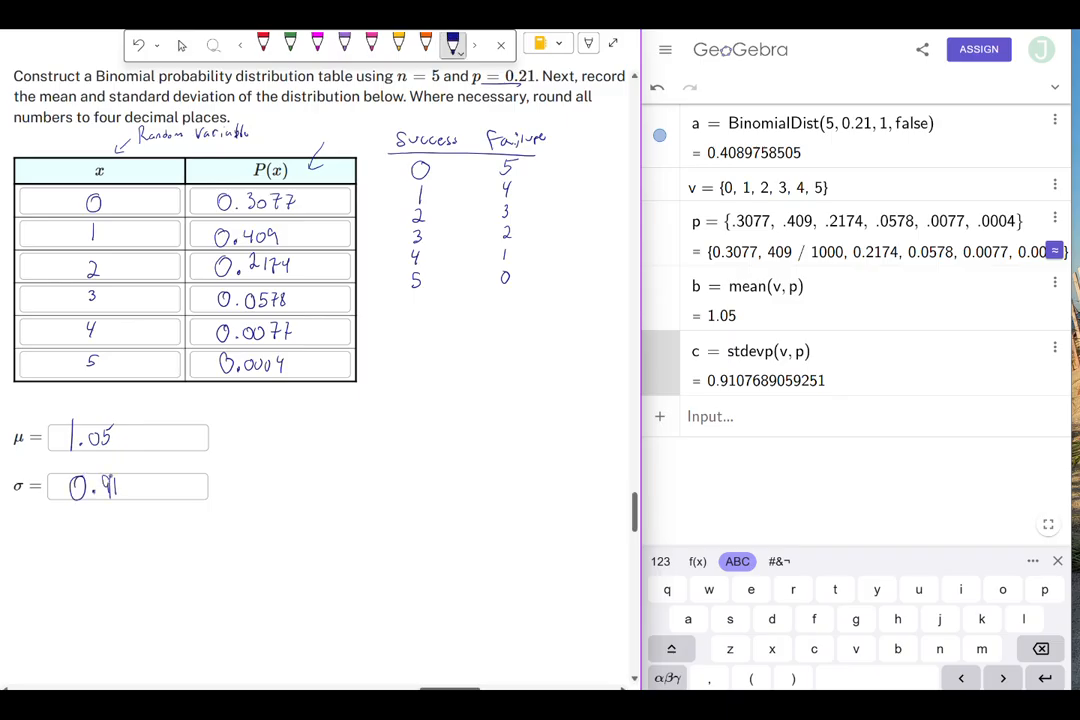
left_click_drag(106, 486, 117, 486)
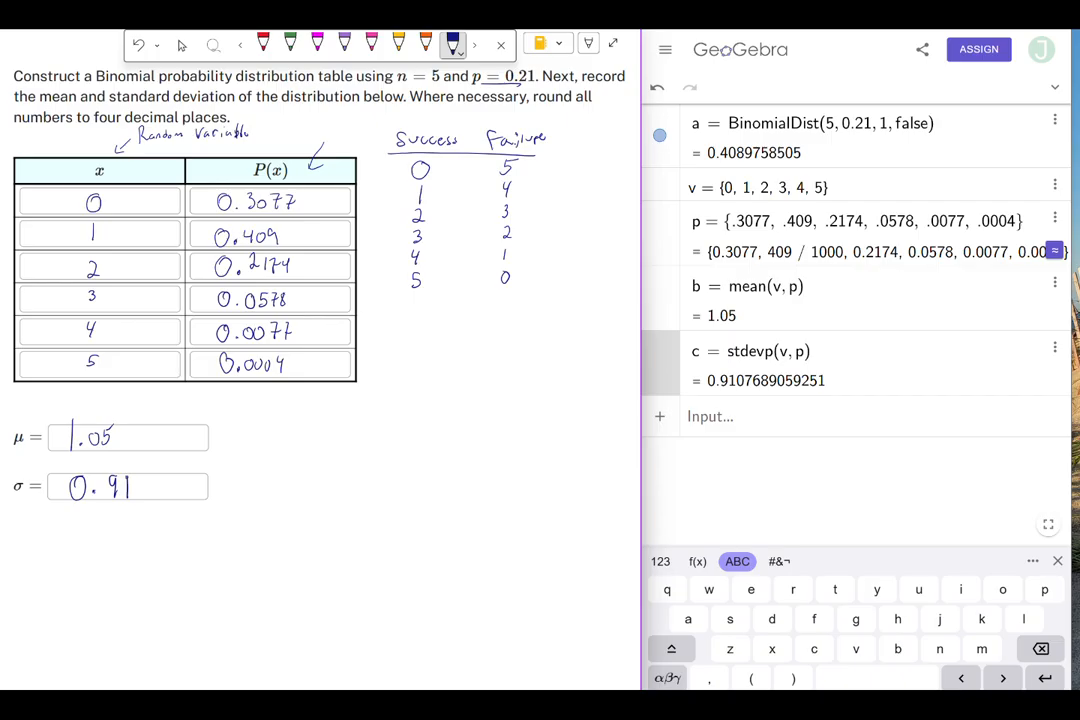
left_click(399, 43)
left_click(372, 43)
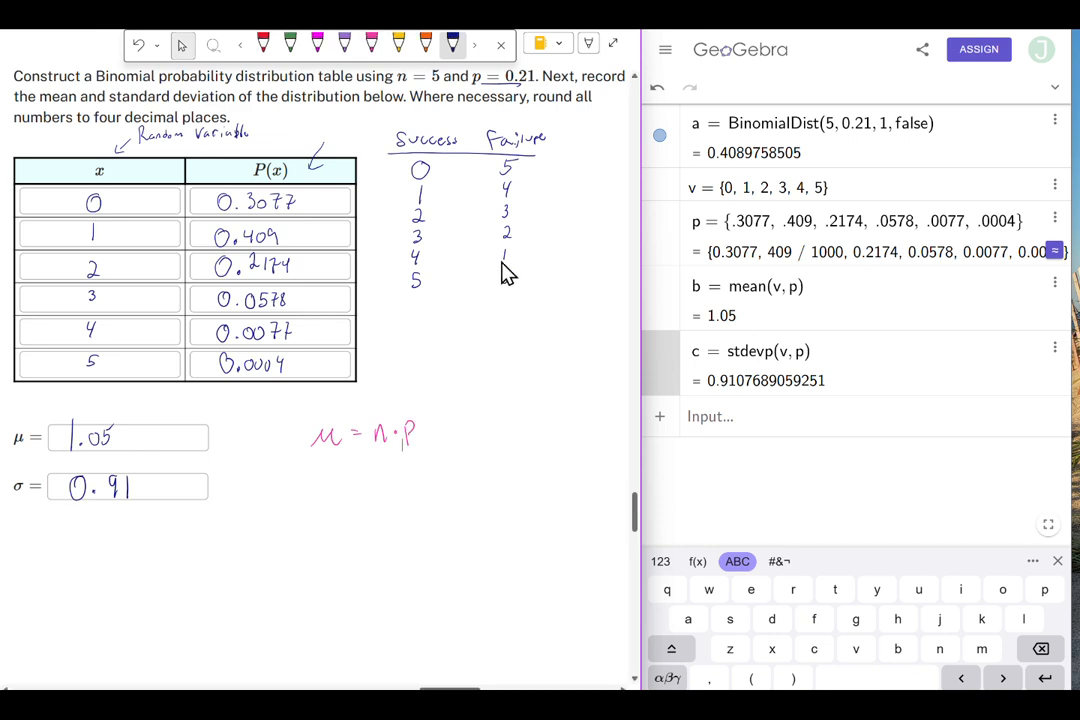
- Compute 5 · .21 in a new input row and show the result as a decimal
left_click(735, 428)
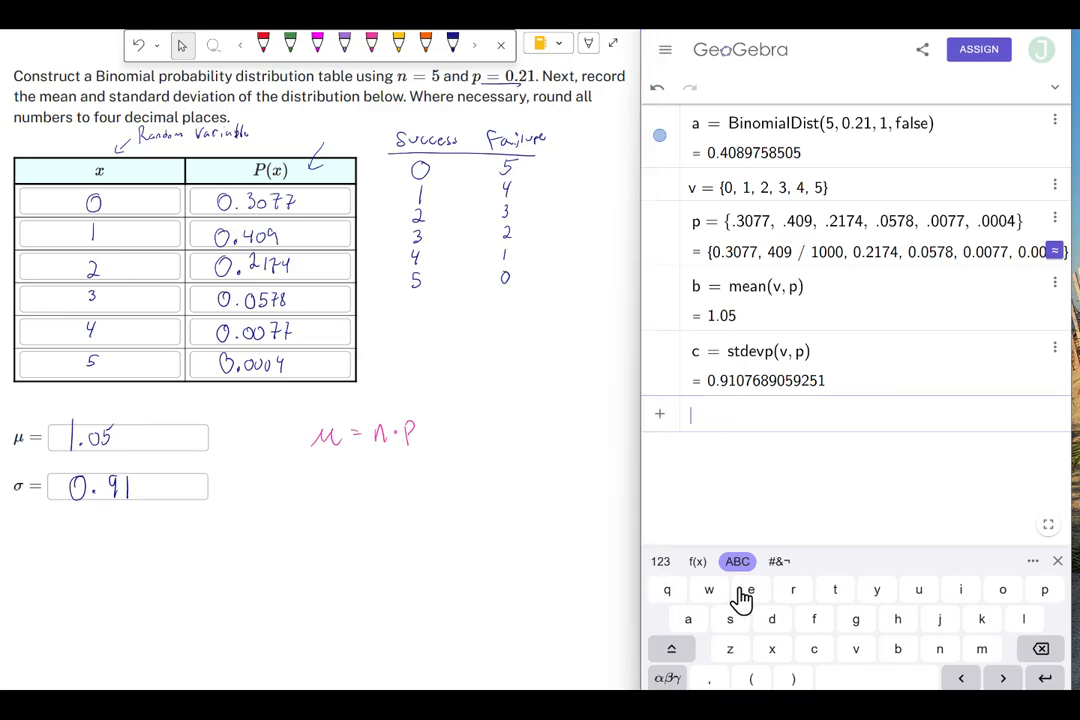
left_click(662, 562)
left_click(912, 622)
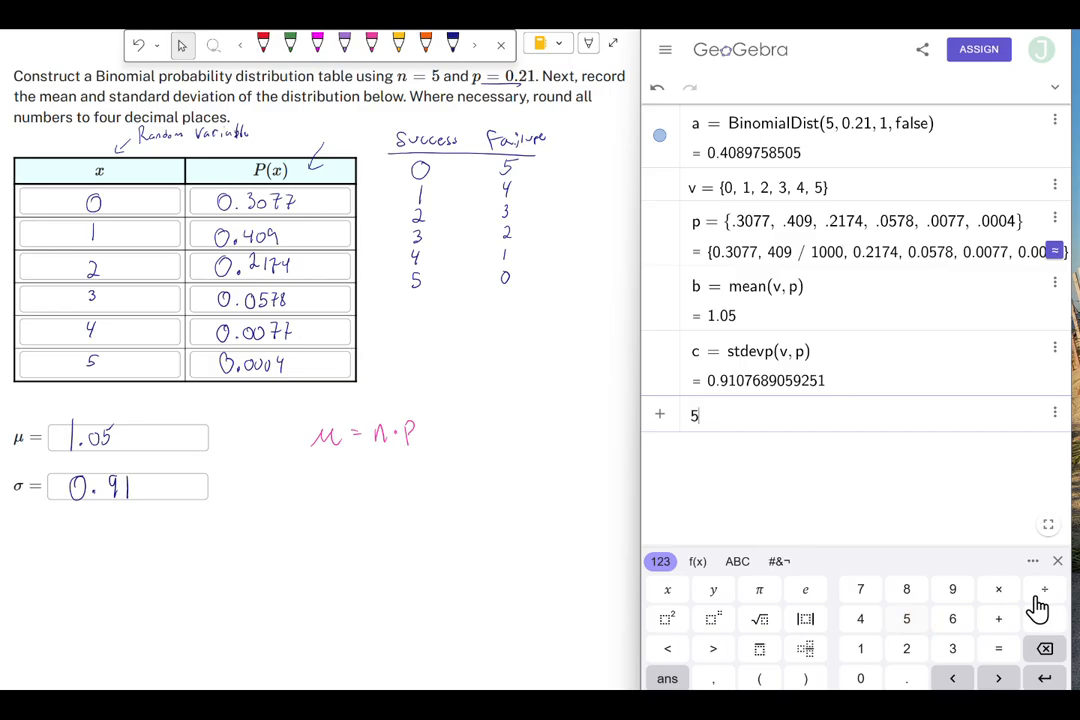
left_click(998, 590)
left_click(906, 678)
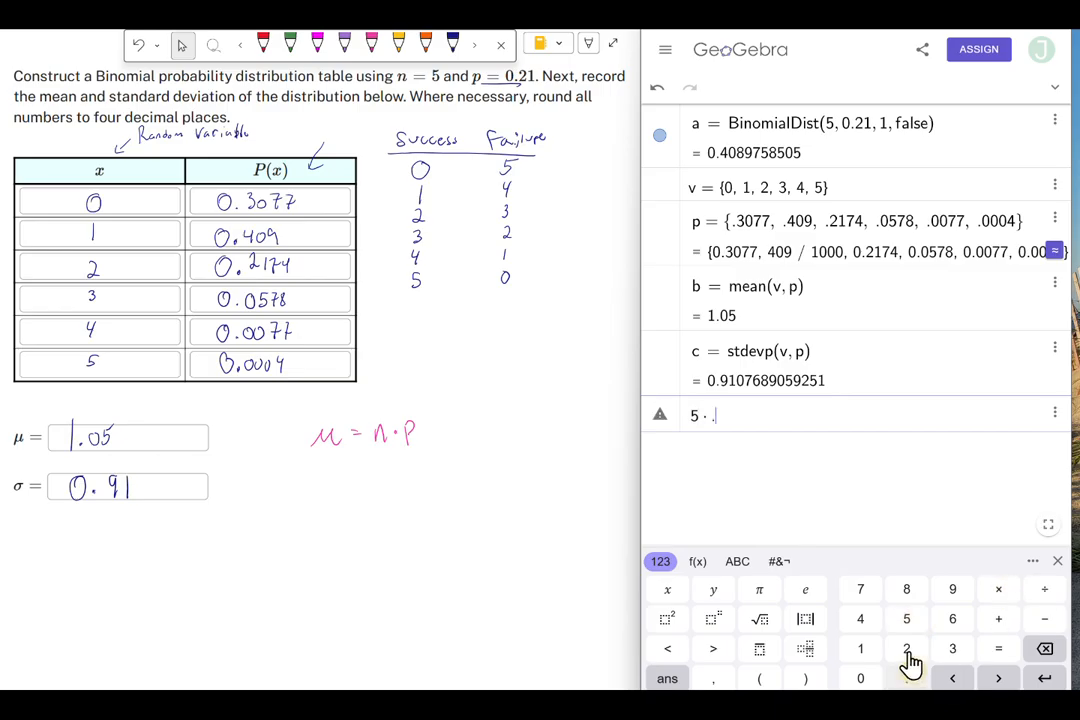
left_click(906, 648)
left_click(860, 648)
left_click(1045, 680)
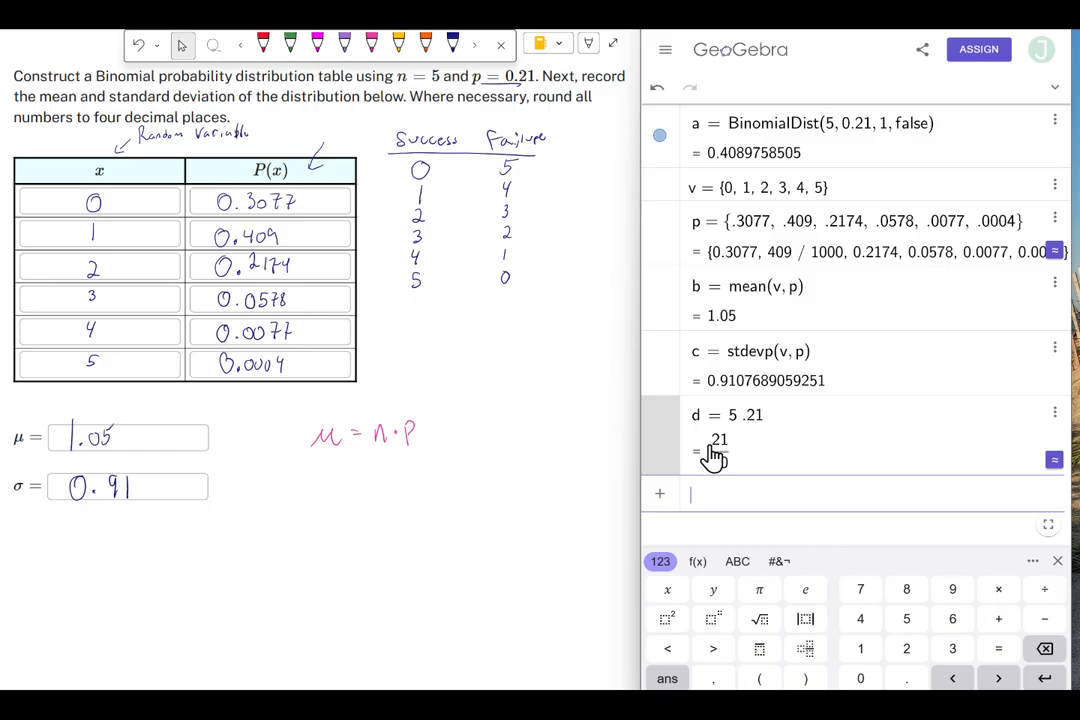
left_click(1055, 462)
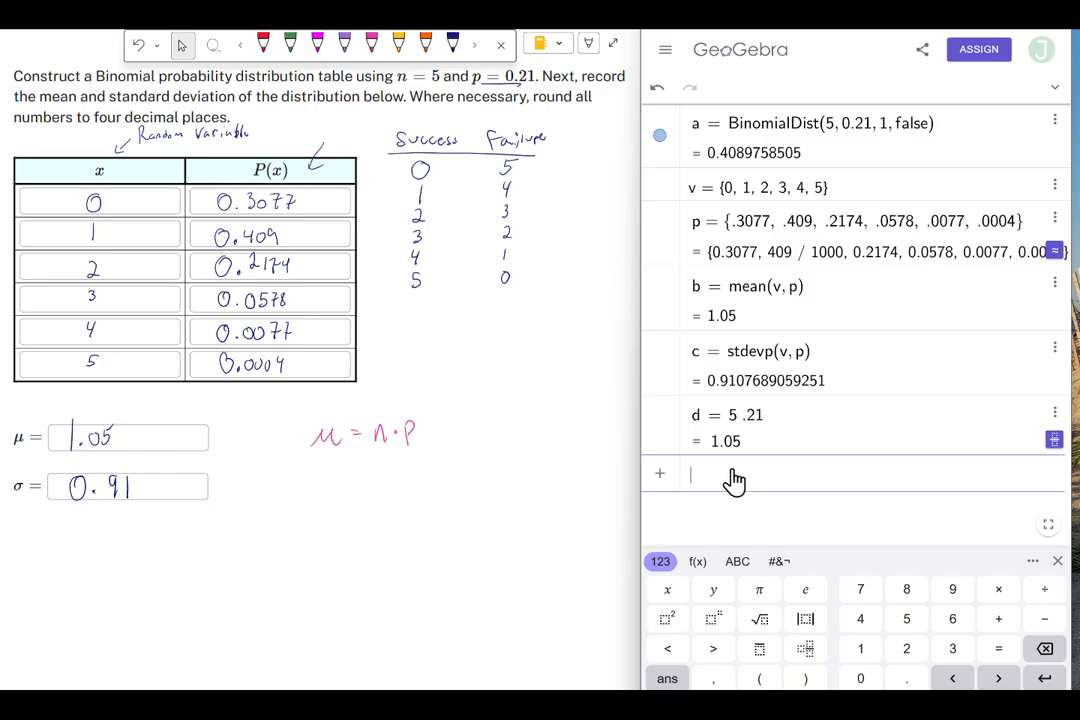
- Write the formulas σ = √(n·p·q) and q = 1 − p, labelled Complement, on the worksheet
left_click_drag(325, 465, 326, 466)
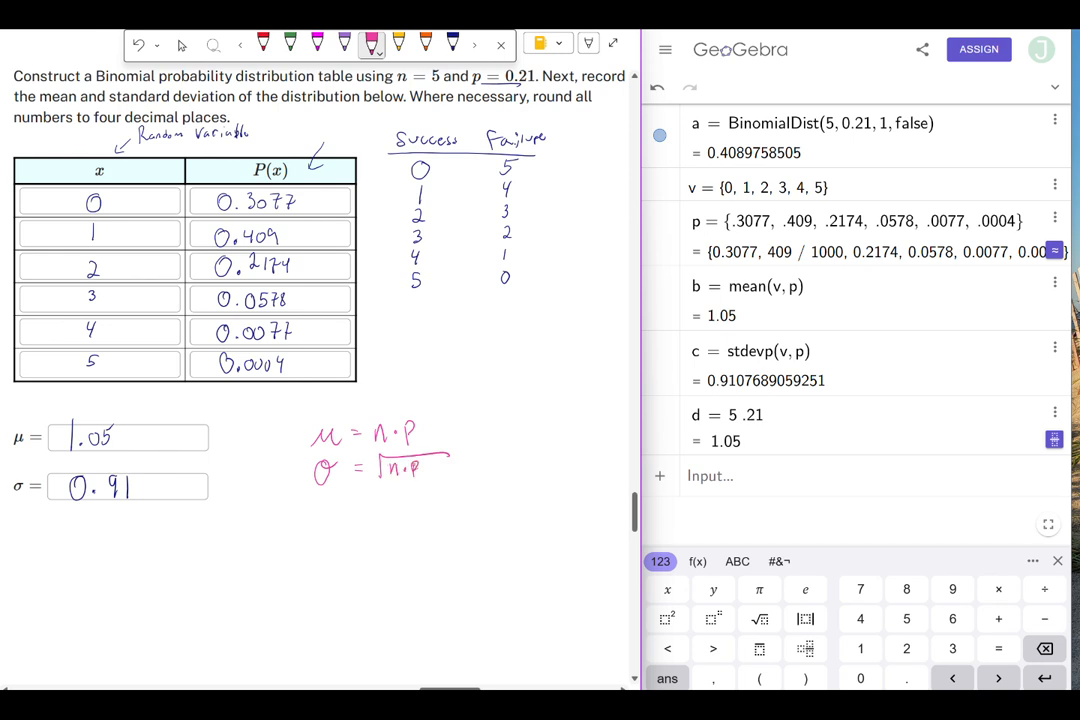
left_click(424, 468)
left_click_drag(439, 461, 436, 482)
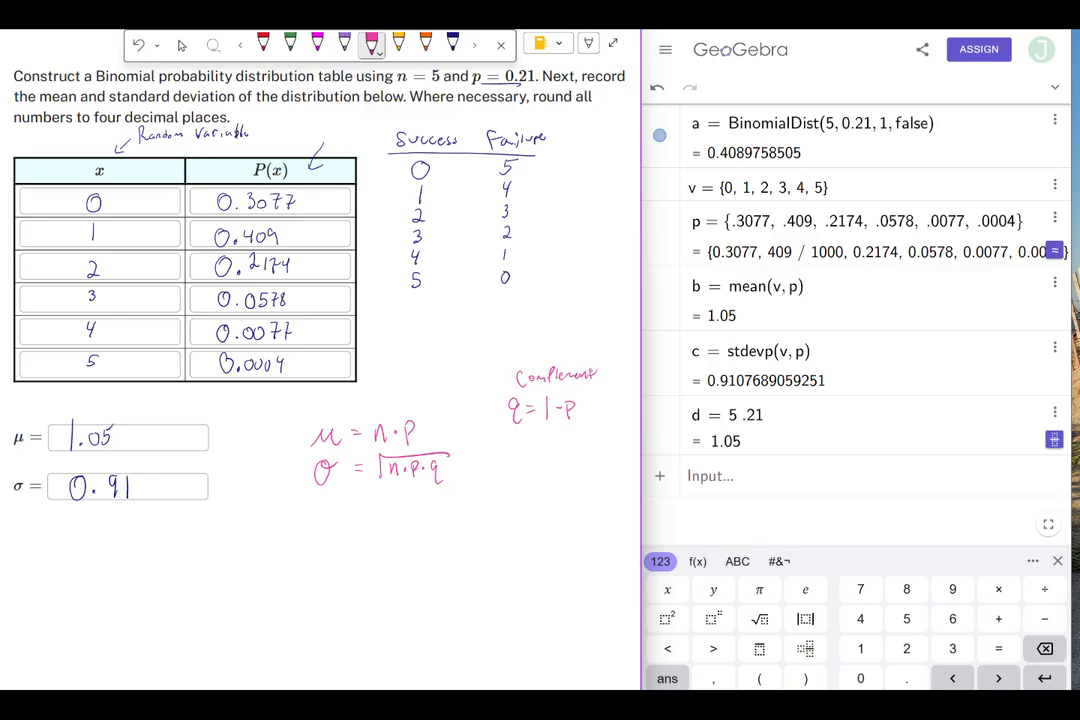
- Compute √(5 · .21 · (1 − .21)) in a new input row
left_click(766, 490)
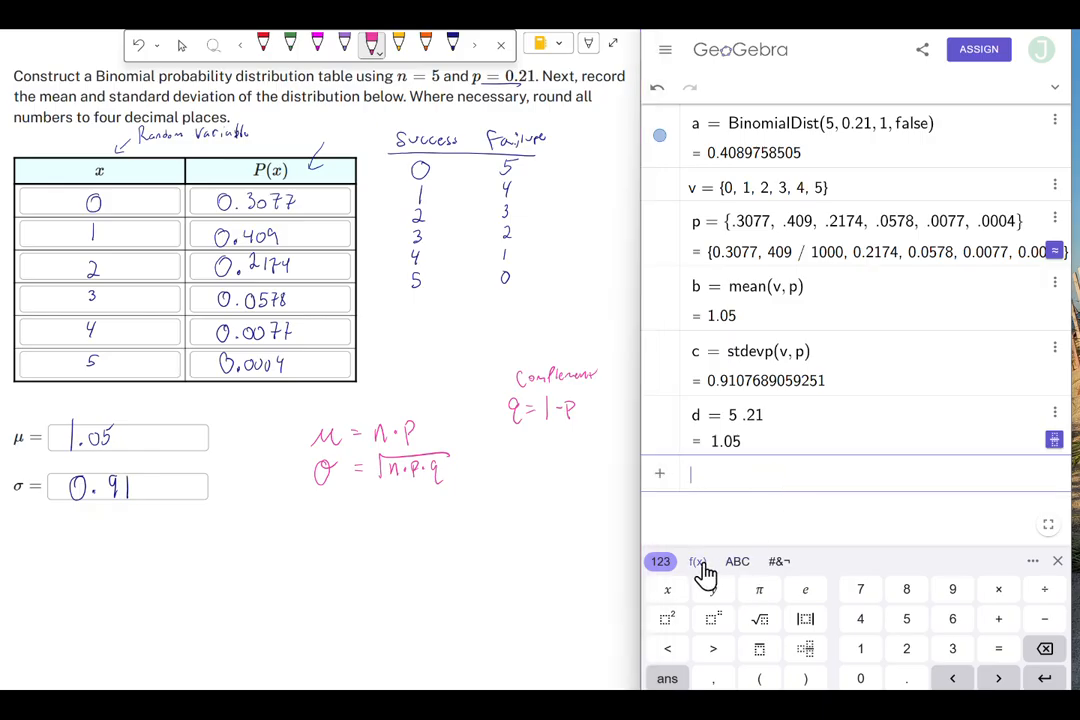
left_click(760, 622)
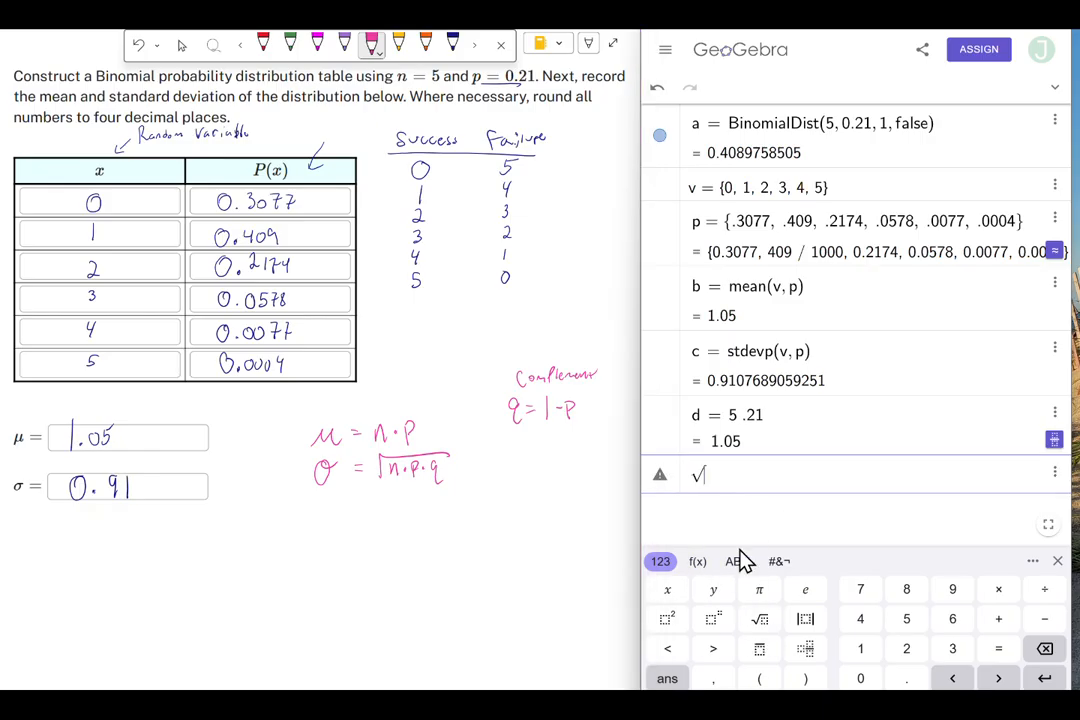
left_click(910, 628)
left_click(997, 592)
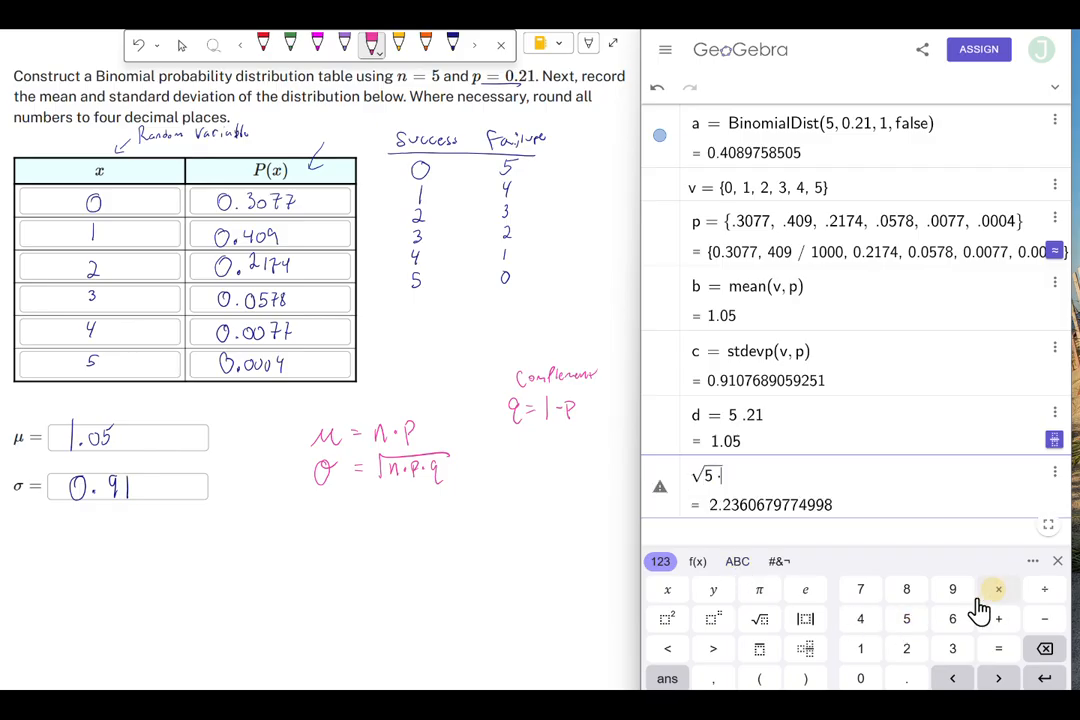
left_click(906, 678)
left_click(906, 648)
left_click(860, 648)
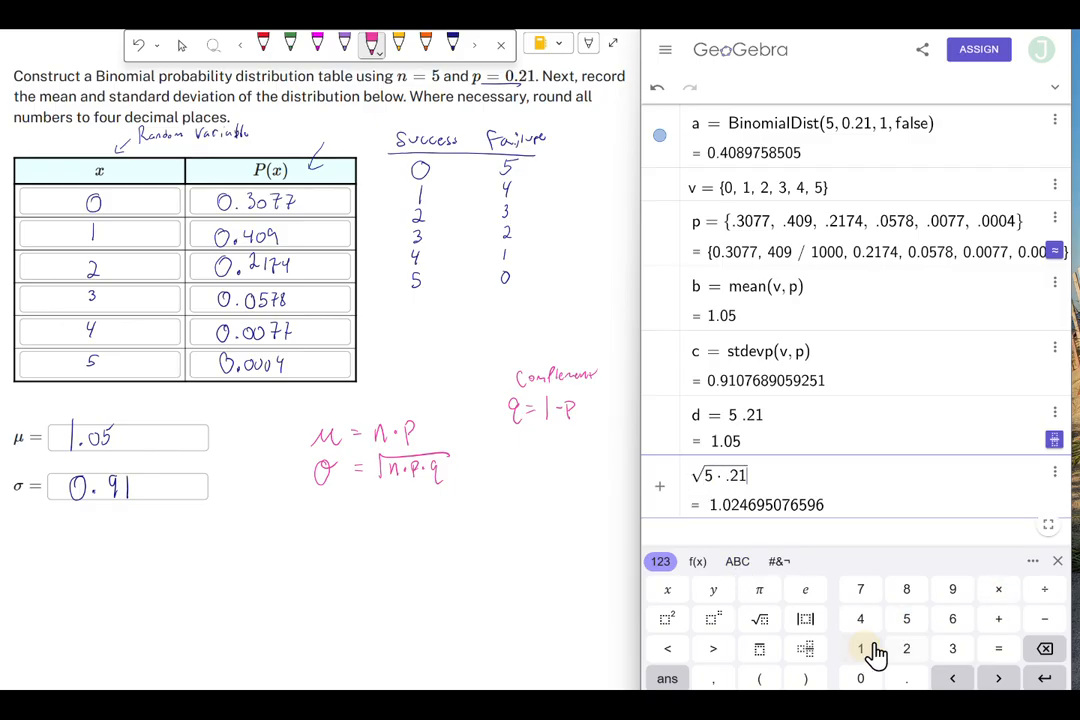
left_click(998, 590)
left_click(759, 678)
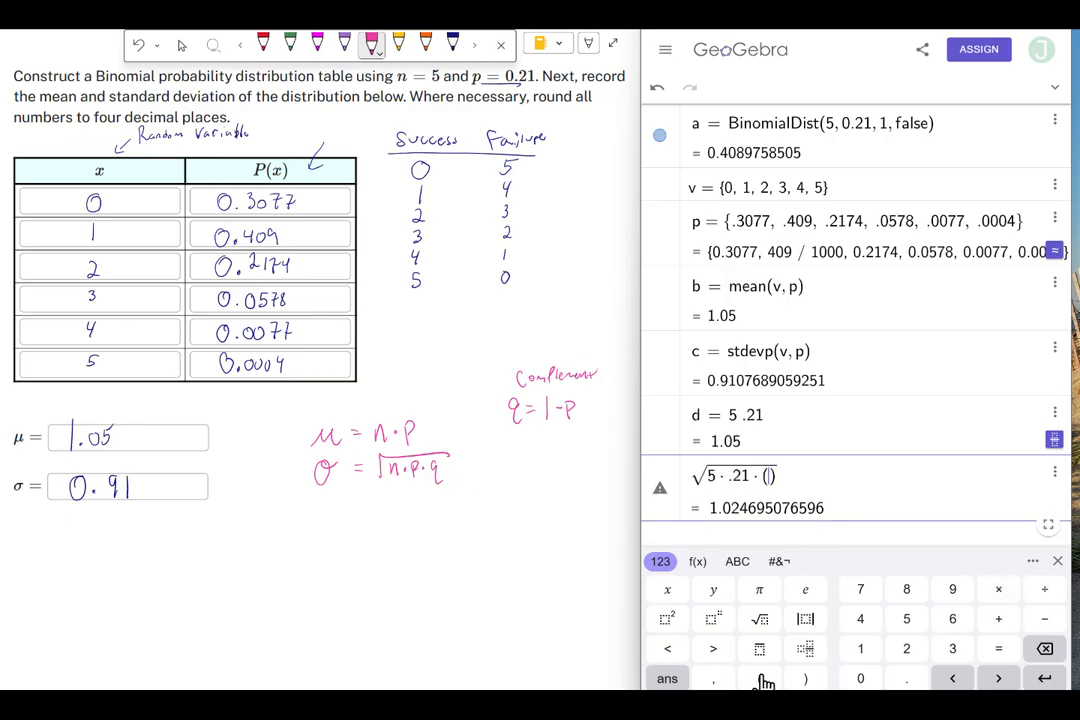
left_click(859, 650)
left_click(1044, 620)
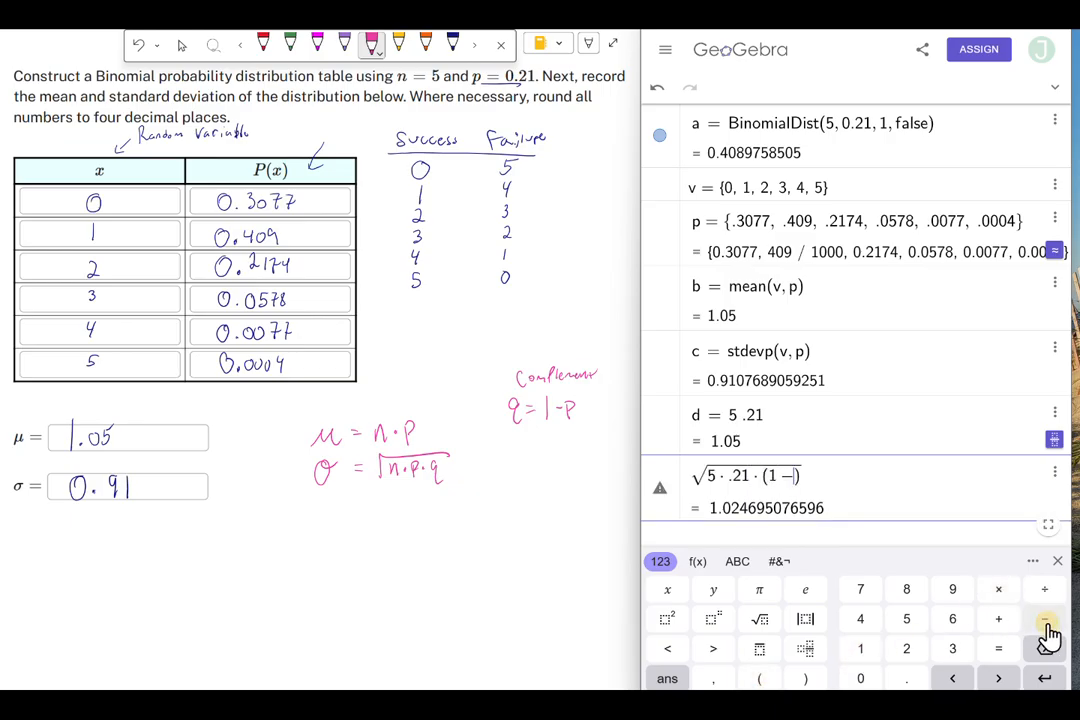
left_click(906, 678)
left_click(906, 648)
left_click(860, 648)
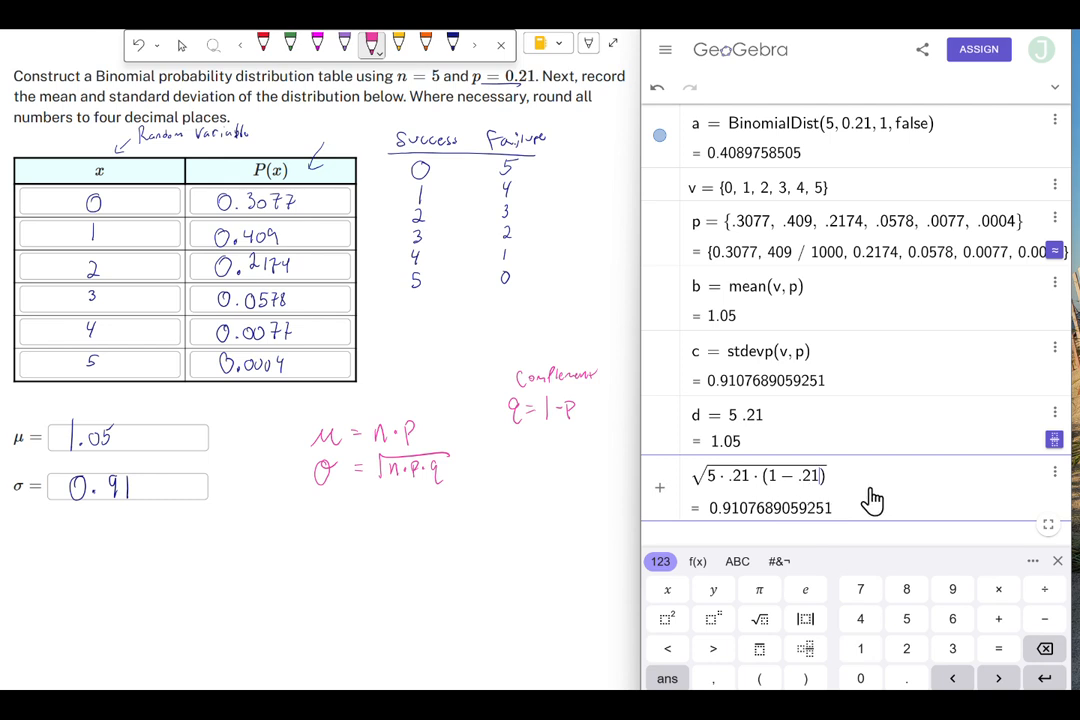
key("Return")
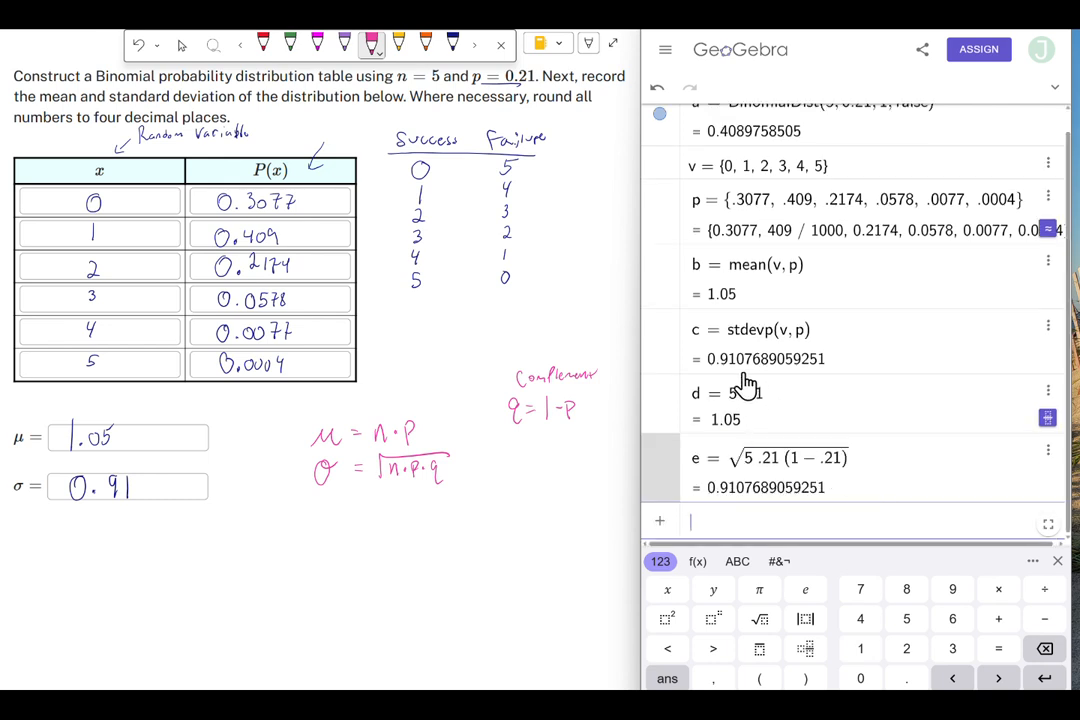